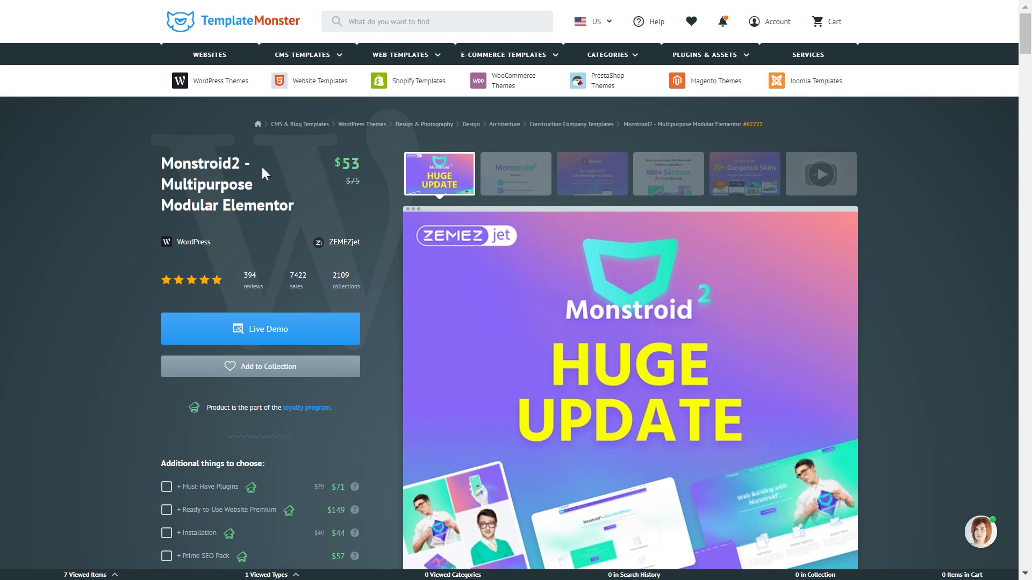
- Show the 500+ Sections slide in the Monstroid2 product gallery
left_click(648, 171)
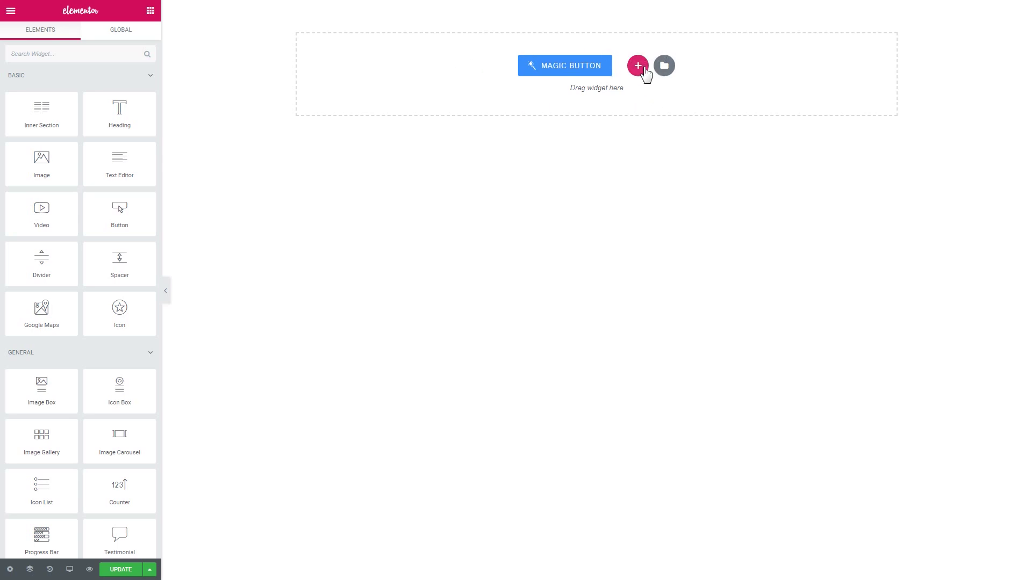
- Open Elementor's template library from the folder icon on the empty page
left_click(549, 71)
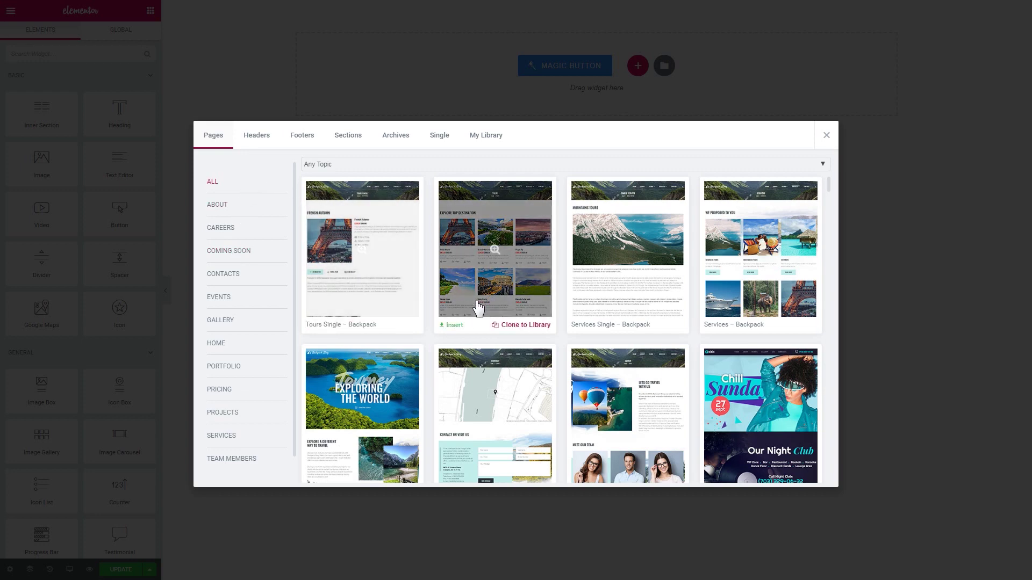
- Scroll the page templates, preview the Sections tab, then return to Pages
scroll(429, 321, "down", 14)
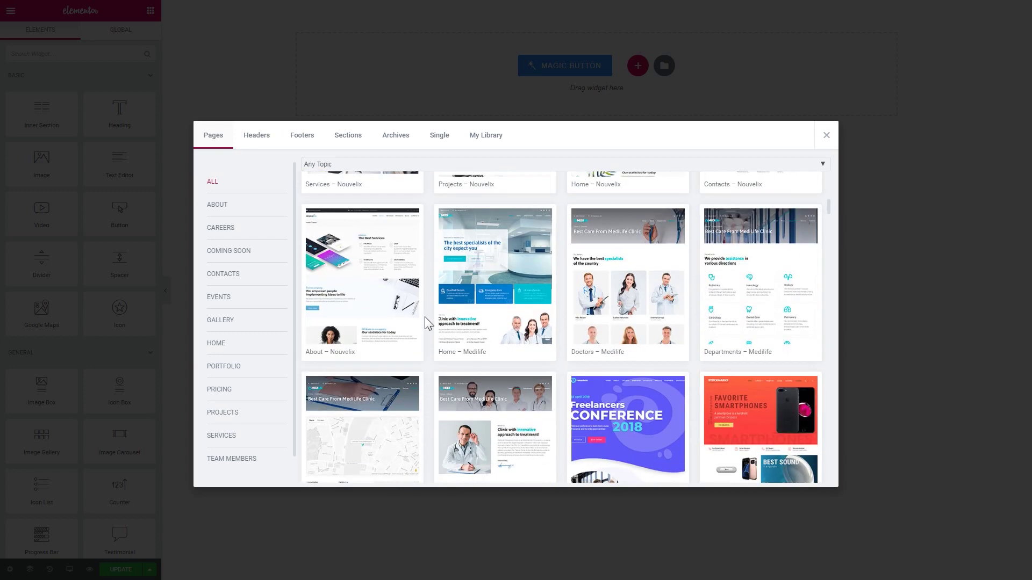
scroll(426, 319, "up", 12)
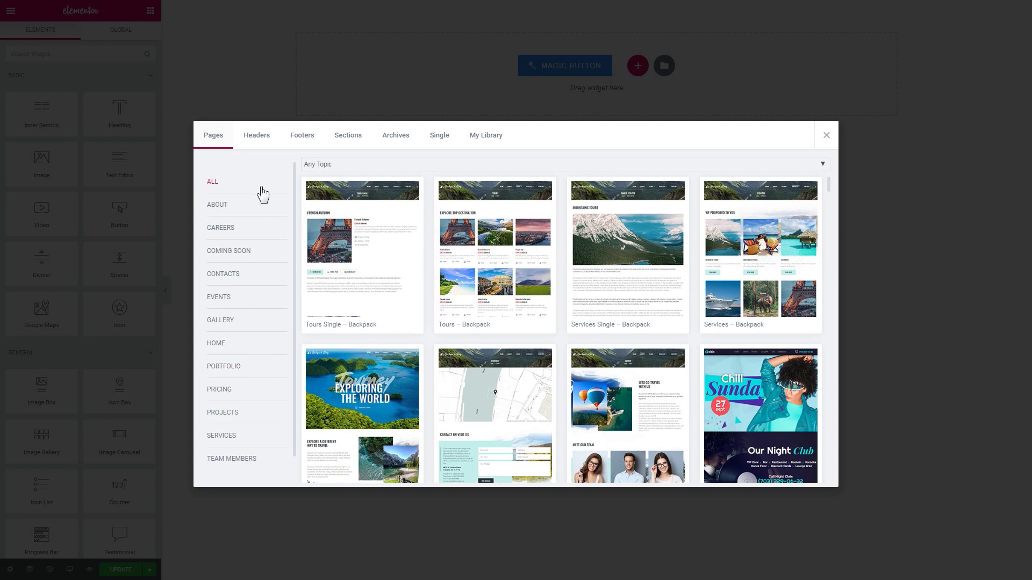
scroll(244, 357, "down", 1)
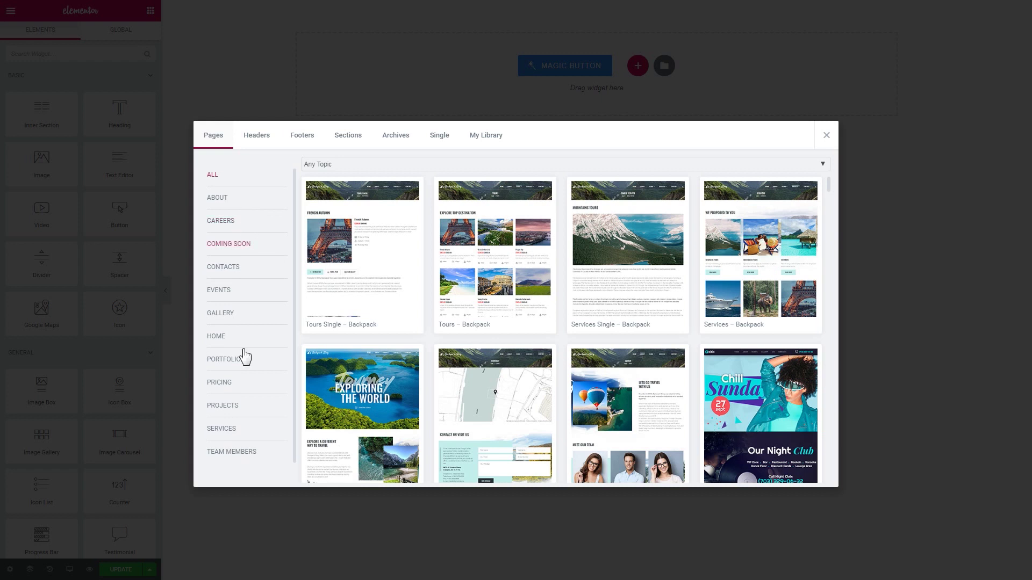
scroll(229, 221, "up", 1)
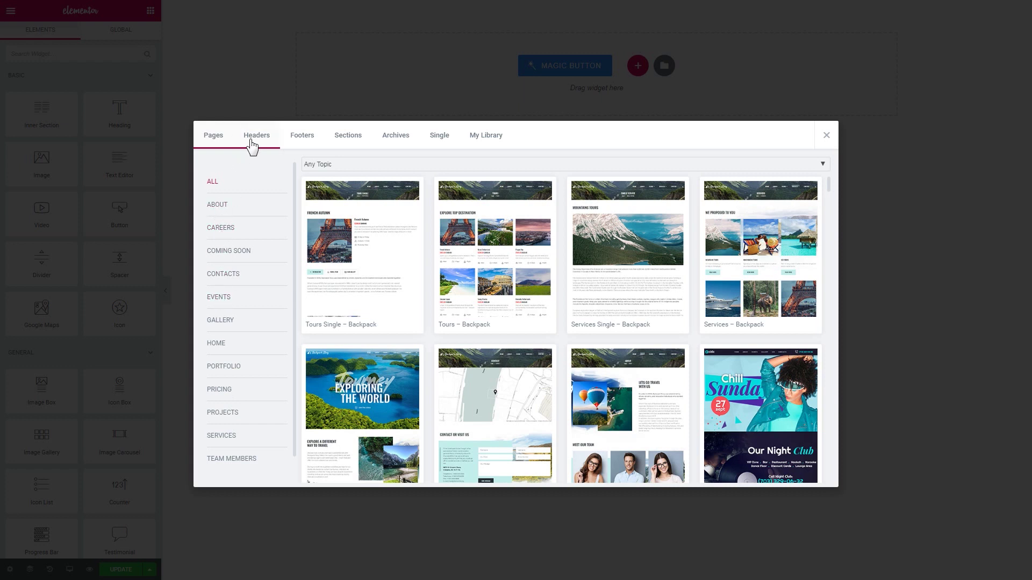
left_click(337, 136)
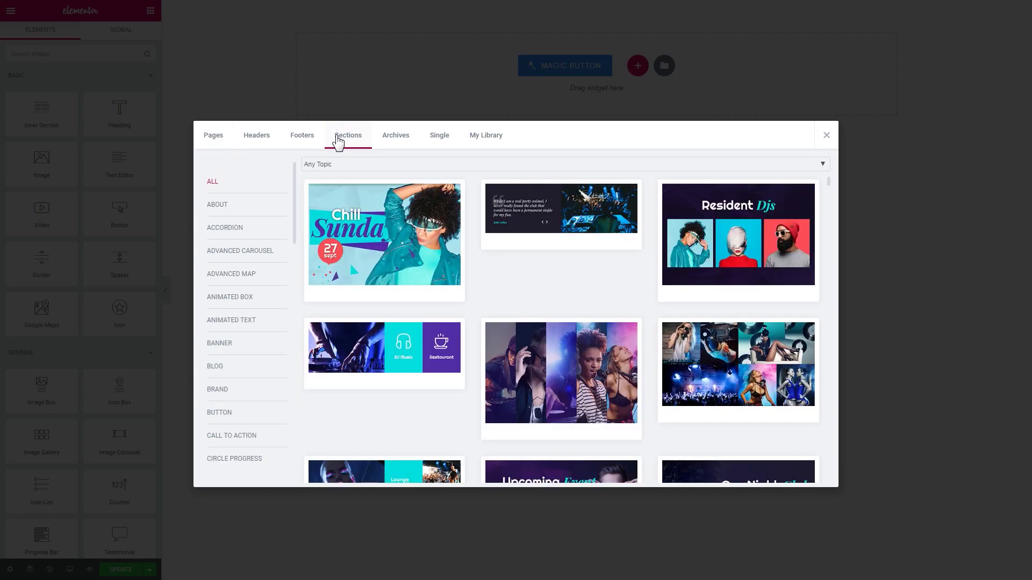
scroll(226, 391, "down", 2)
scroll(230, 366, "up", 3)
left_click(217, 137)
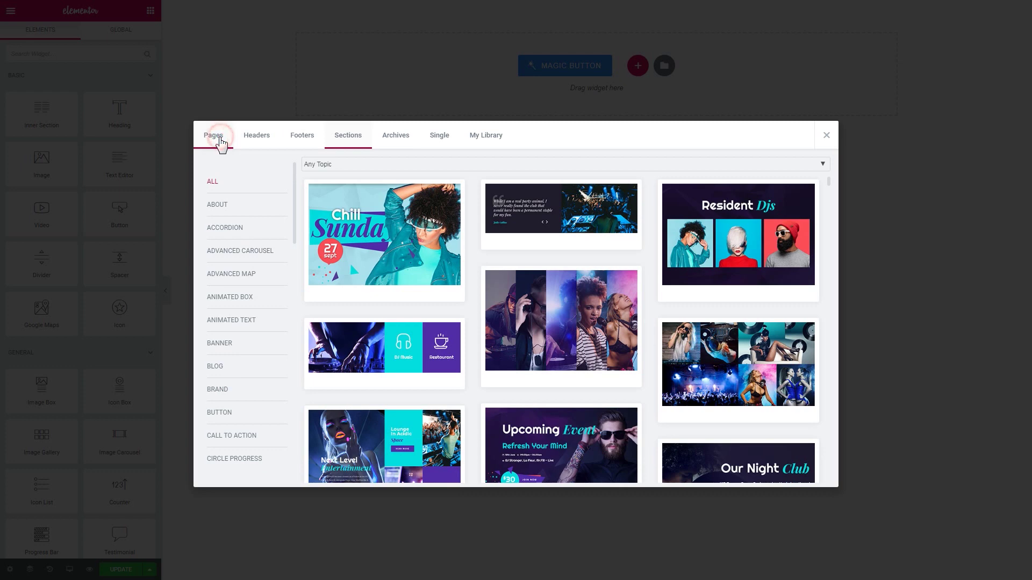
- Filter the page templates to the Business topic and scroll through them
left_click(329, 163)
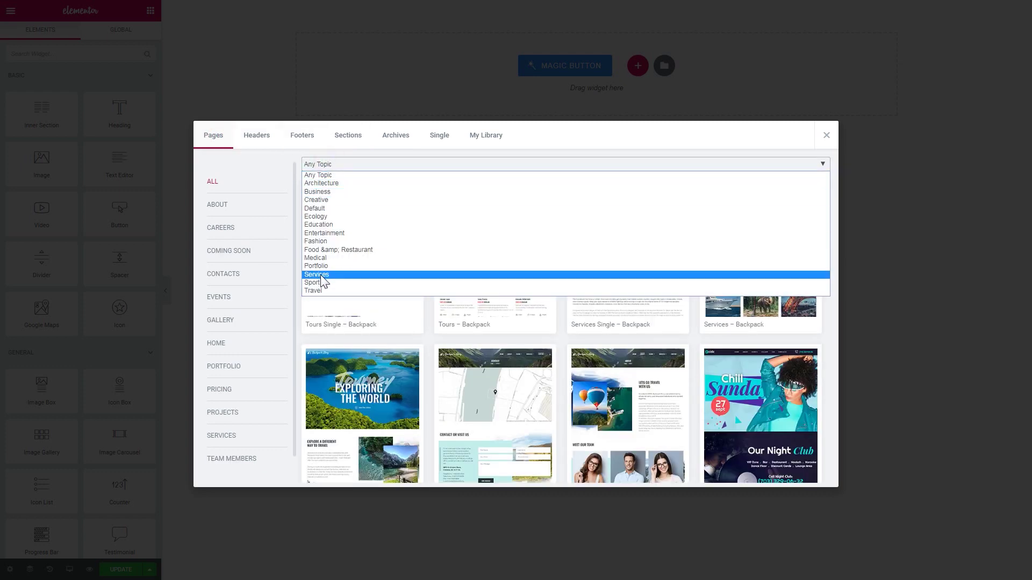
left_click(321, 192)
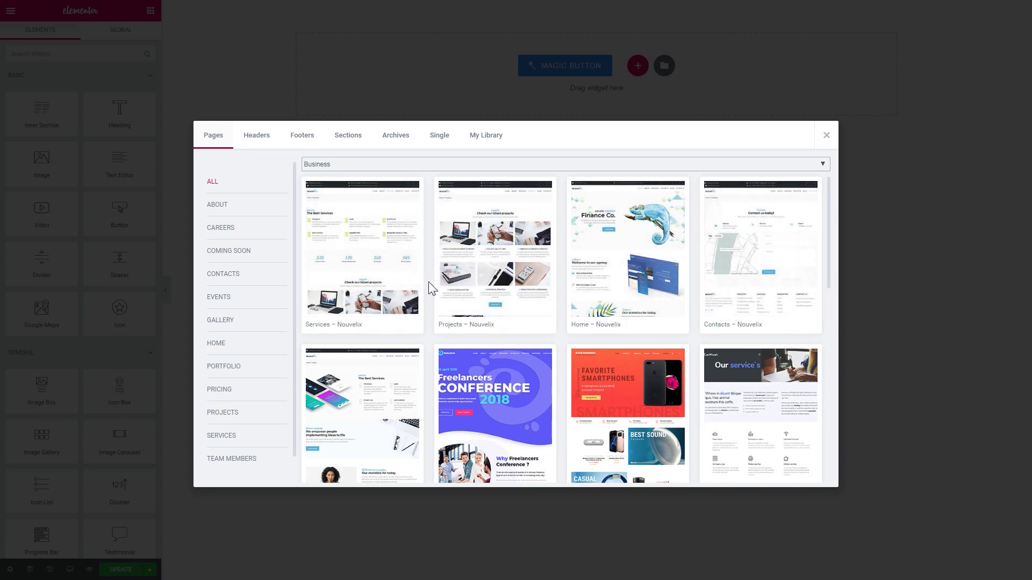
scroll(432, 288, "down", 6)
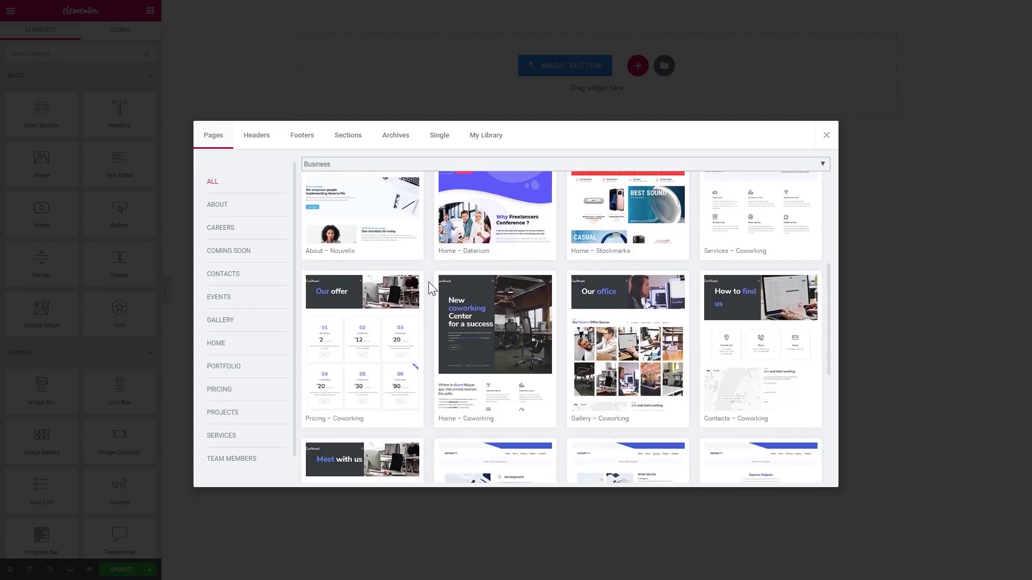
- Browse the header templates and check their topic list without changing it
left_click(254, 134)
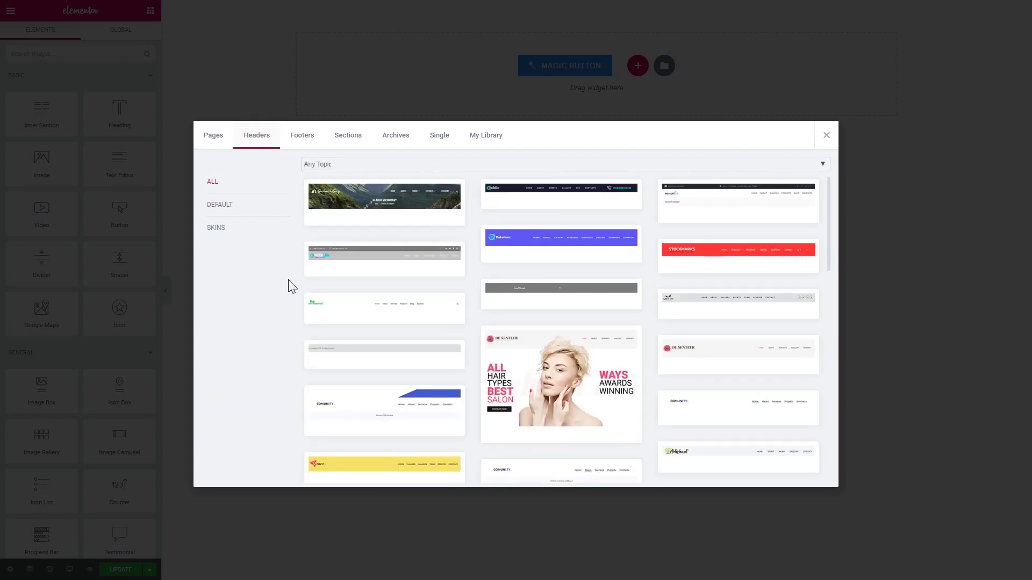
scroll(323, 288, "down", 6)
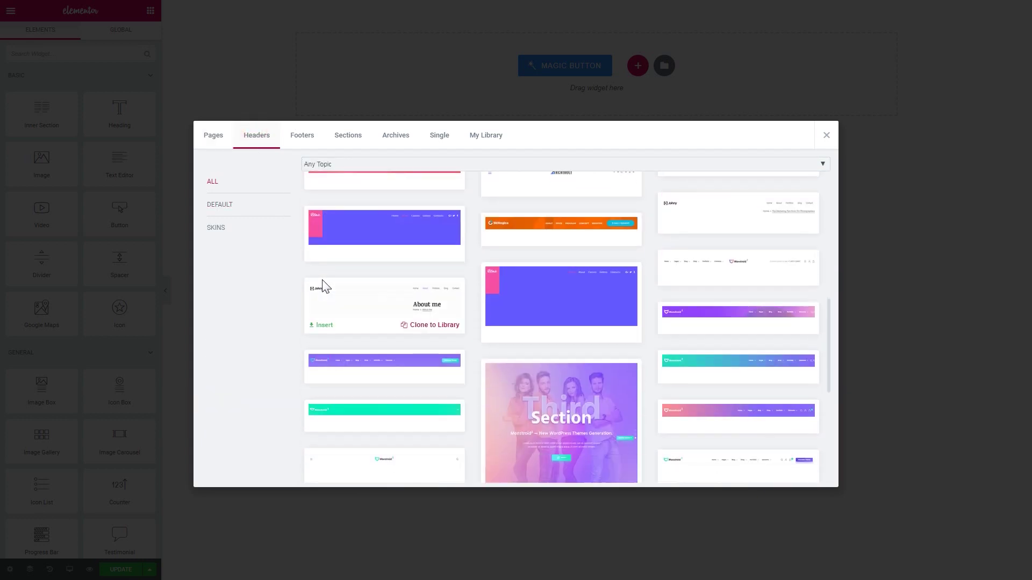
scroll(323, 288, "up", 10)
mouse_move(322, 206)
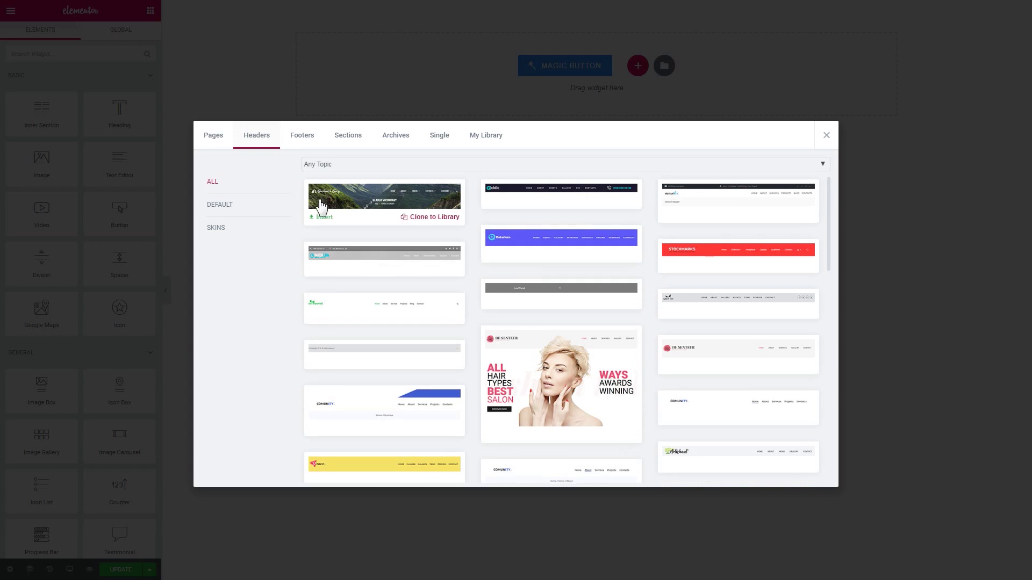
left_click(322, 164)
left_click(327, 164)
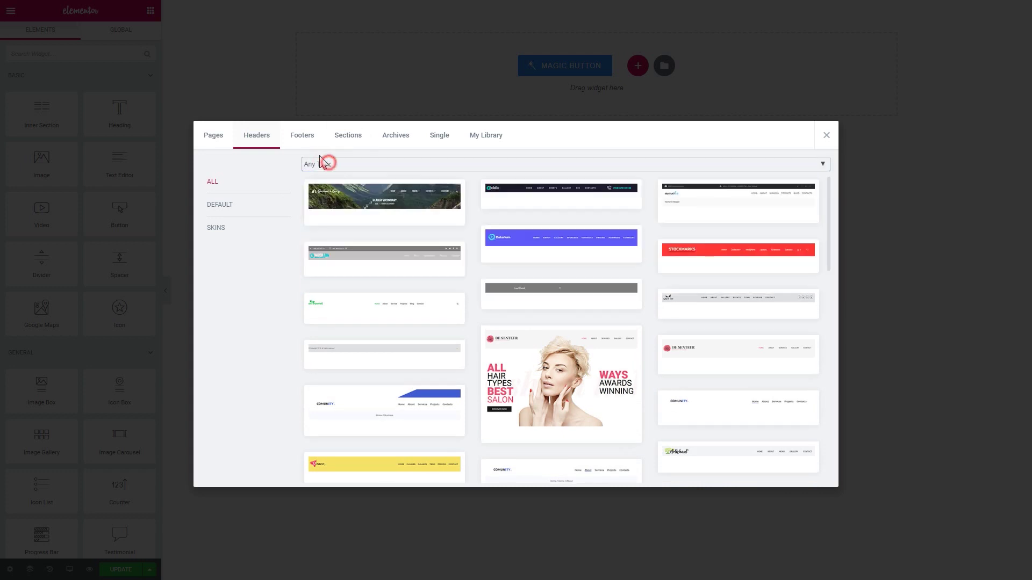
- Look through the footer templates, then insert the Nouvelix header from Headers
left_click(305, 142)
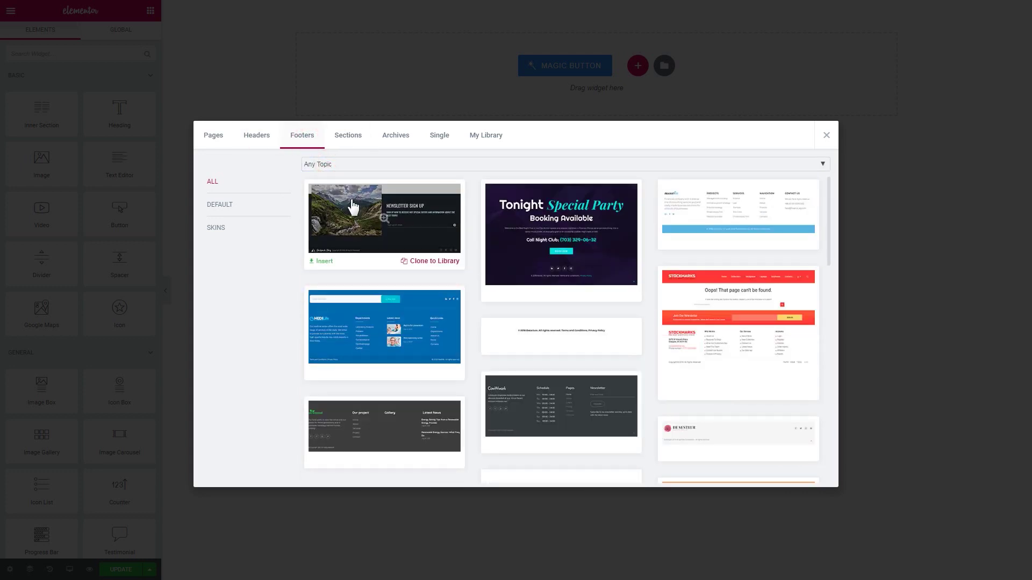
scroll(353, 204, "down", 10)
scroll(353, 204, "up", 10)
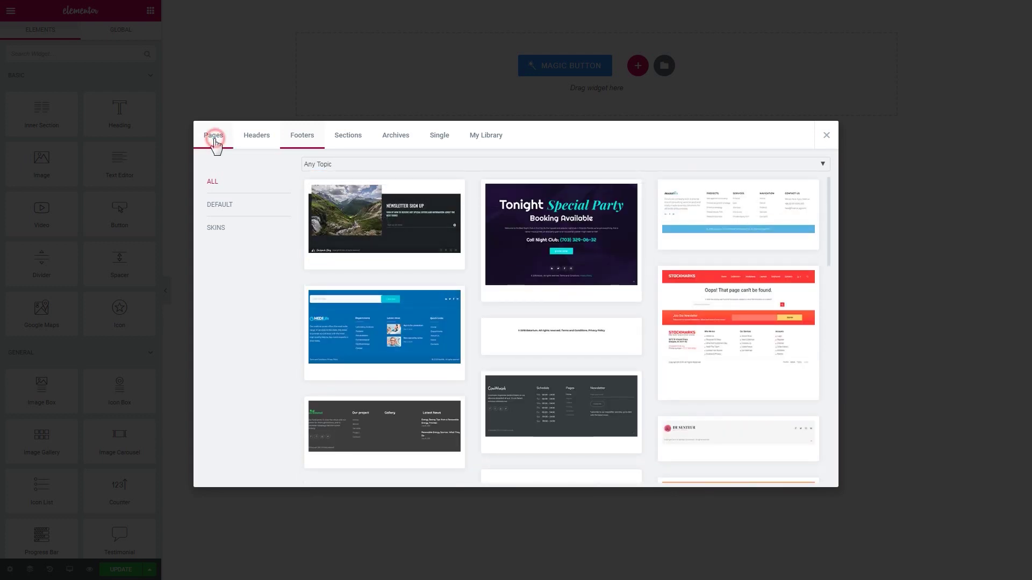
left_click(253, 129)
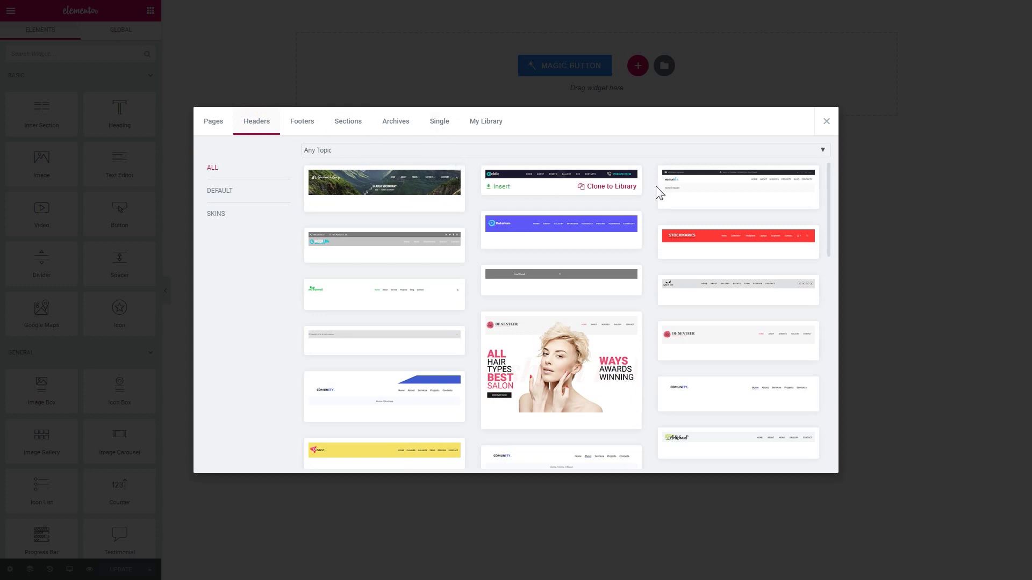
mouse_move(678, 207)
left_click(675, 202)
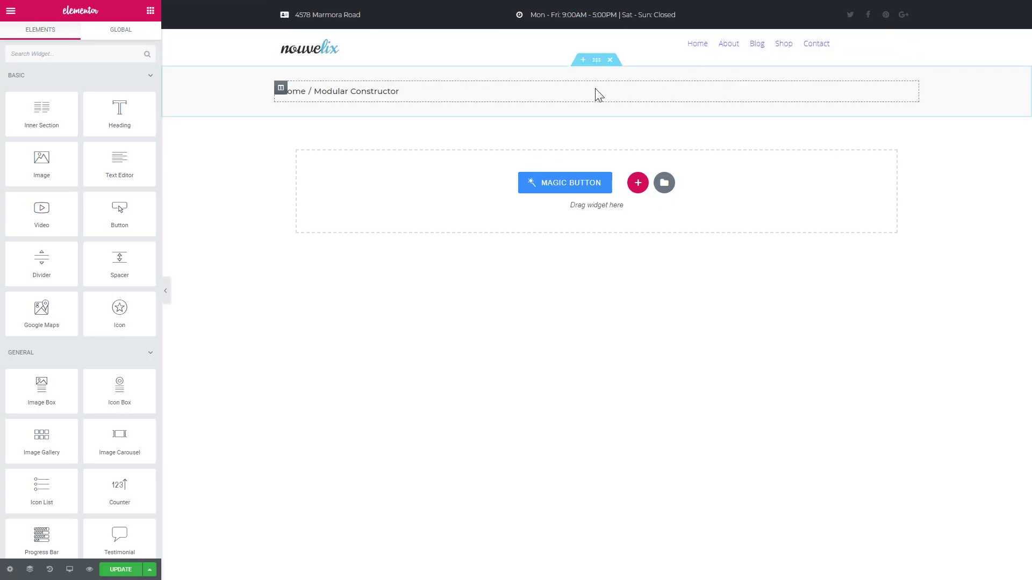
- Insert the Finance Co. hero from the Business section templates below the header
left_click(547, 184)
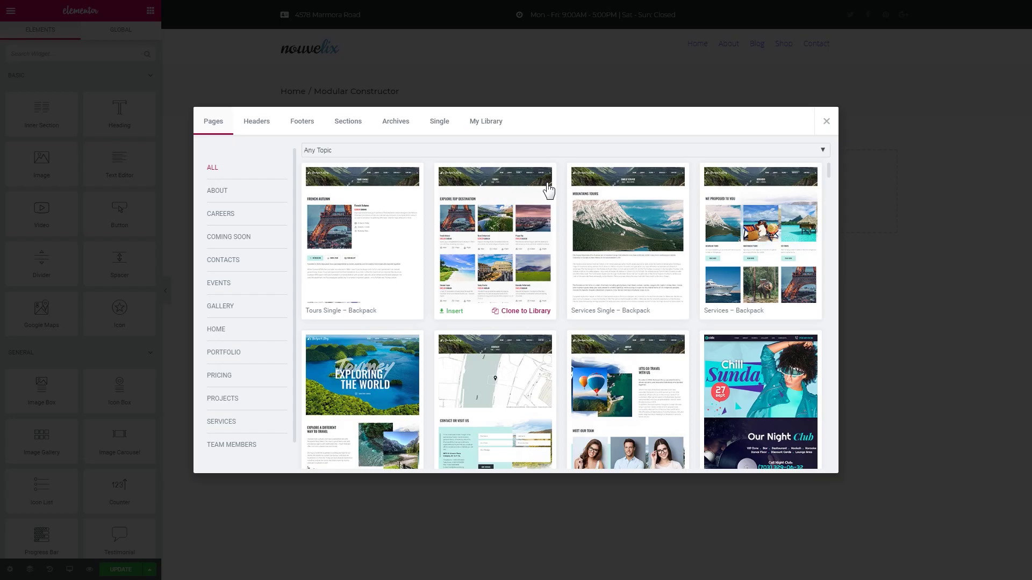
left_click(349, 123)
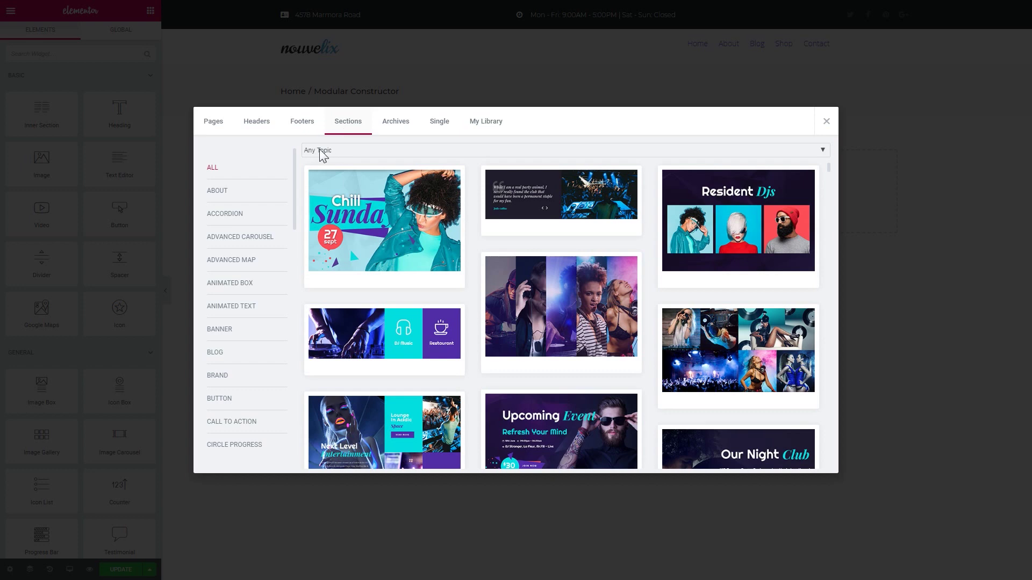
left_click(376, 151)
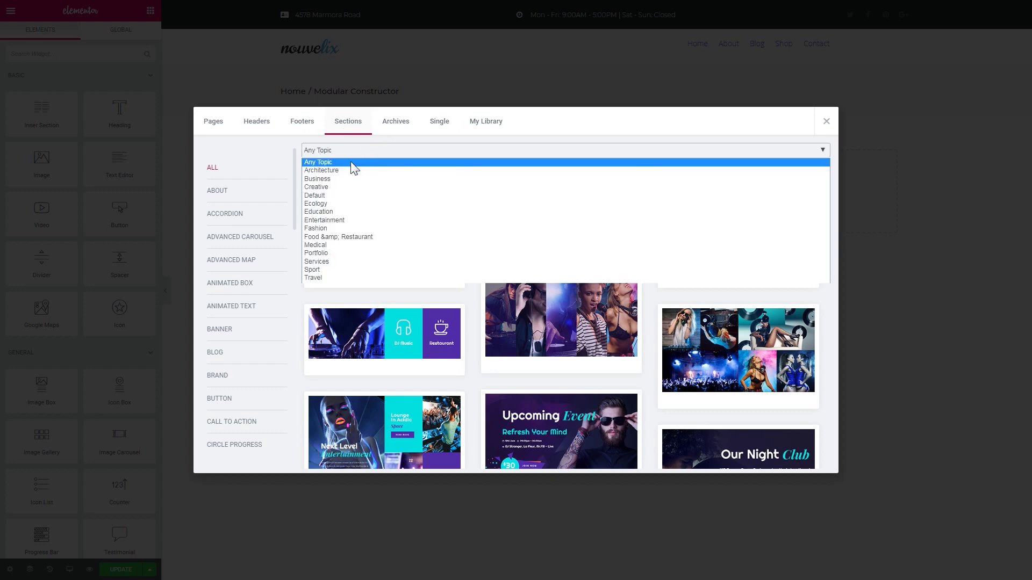
left_click(323, 179)
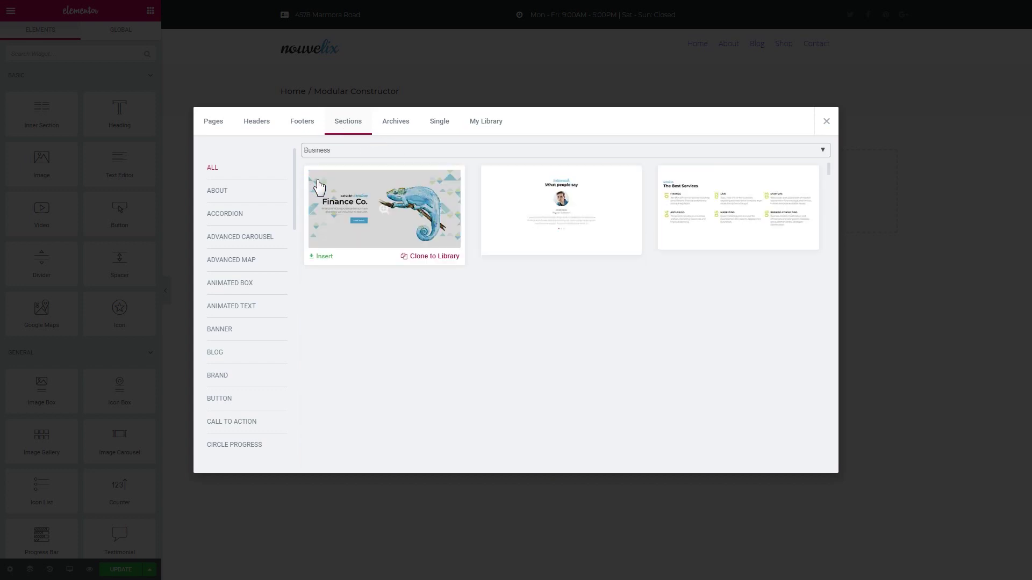
mouse_move(320, 263)
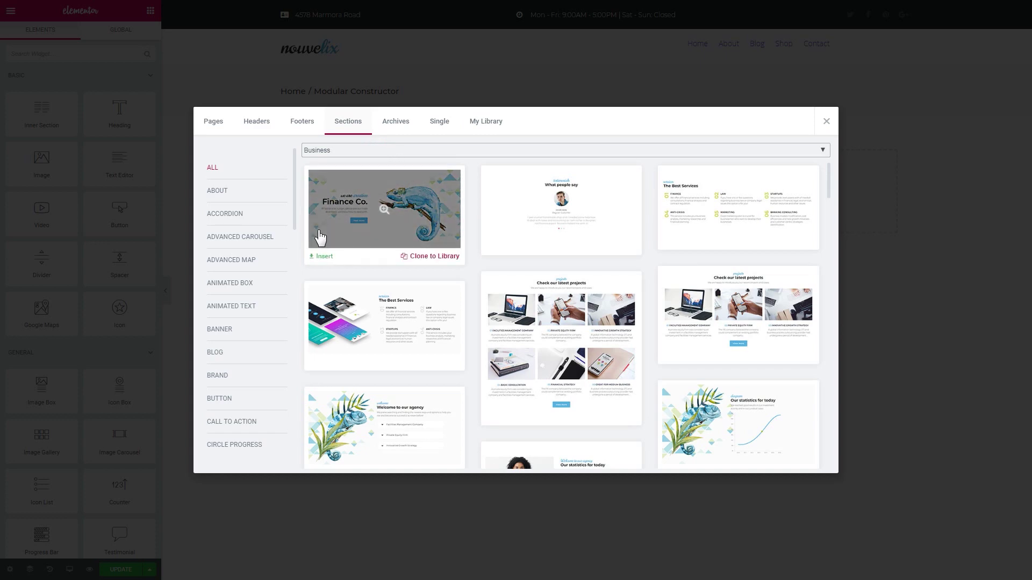
left_click(322, 257)
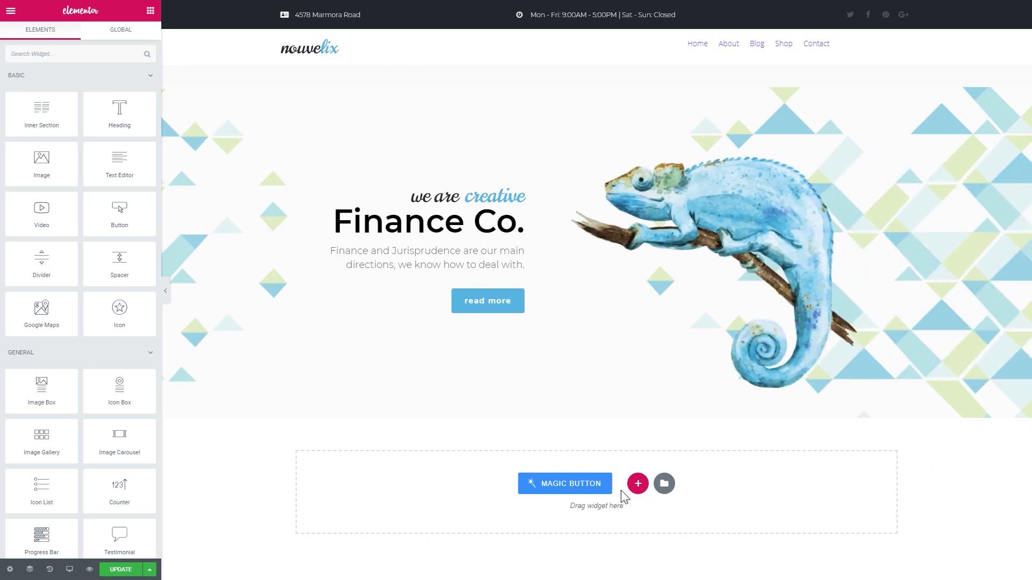
left_click(585, 484)
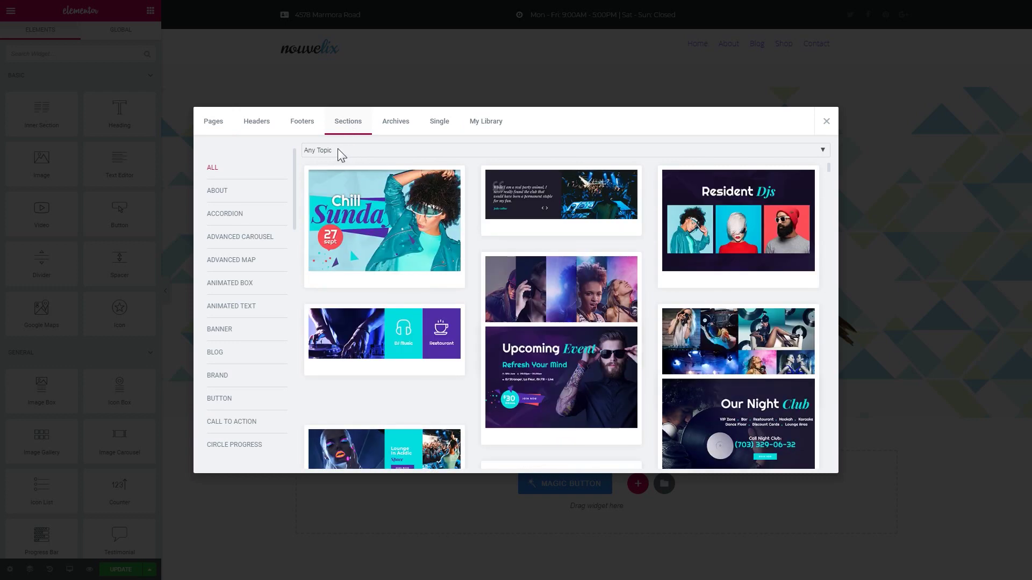
- Insert the phone-mockup 'The Best Services' template from Business Services sections
left_click(326, 151)
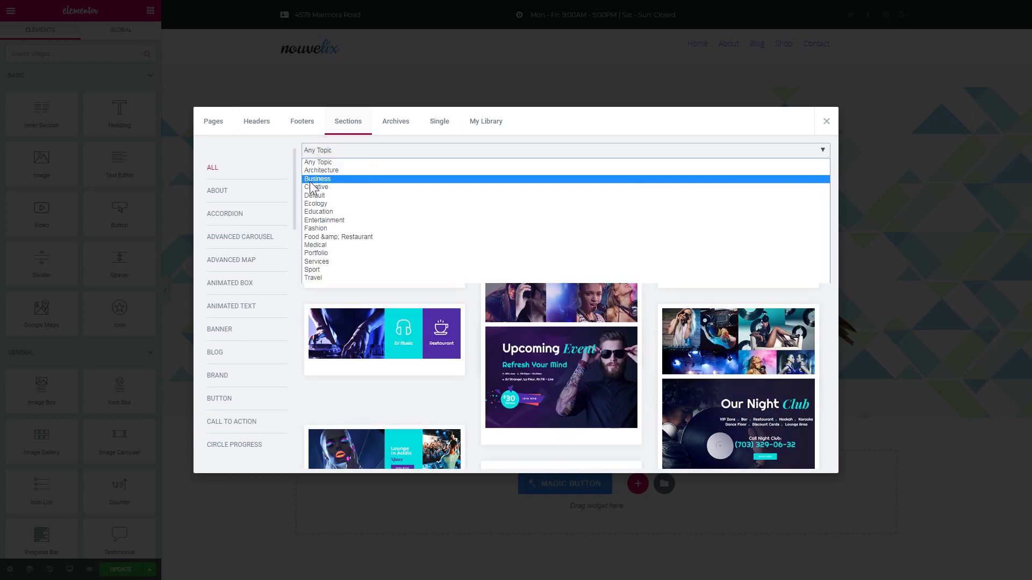
left_click(327, 179)
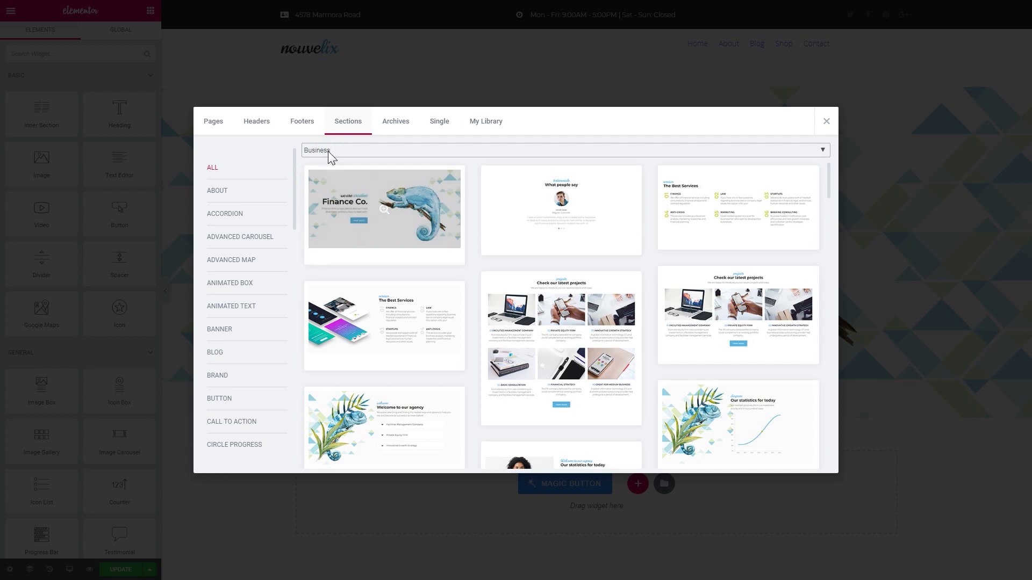
scroll(262, 290, "down", 10)
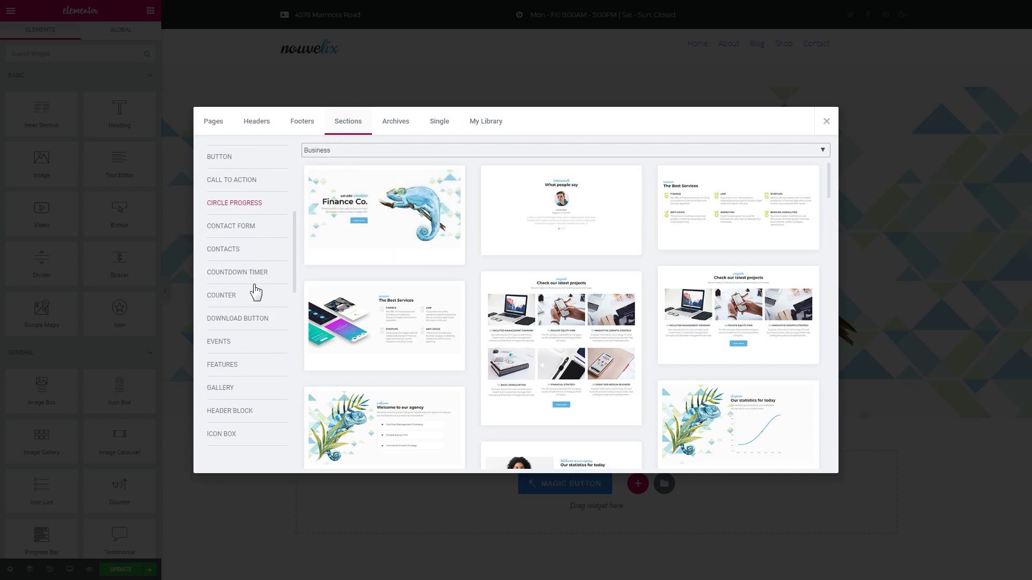
scroll(255, 292, "down", 3)
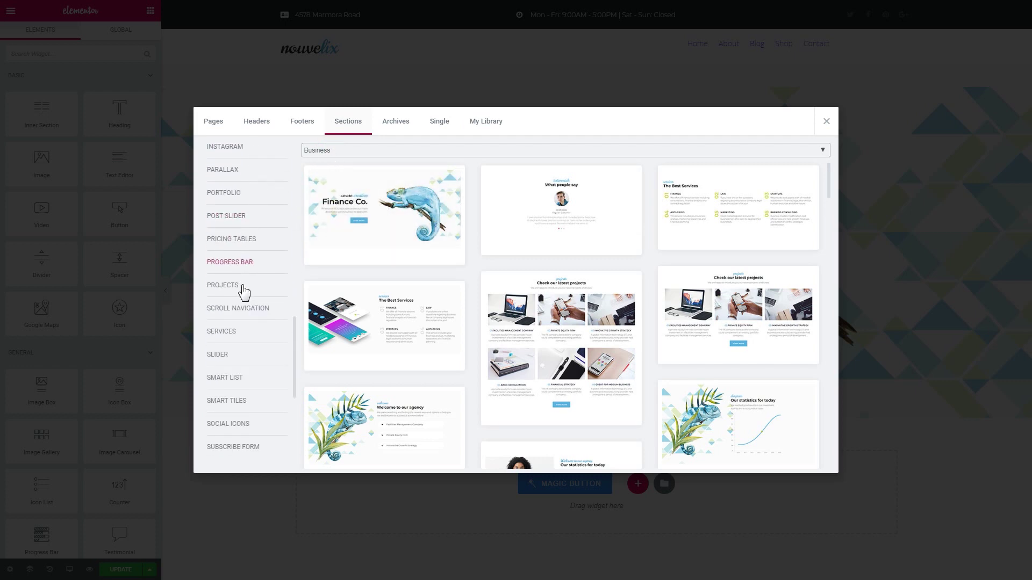
left_click(221, 333)
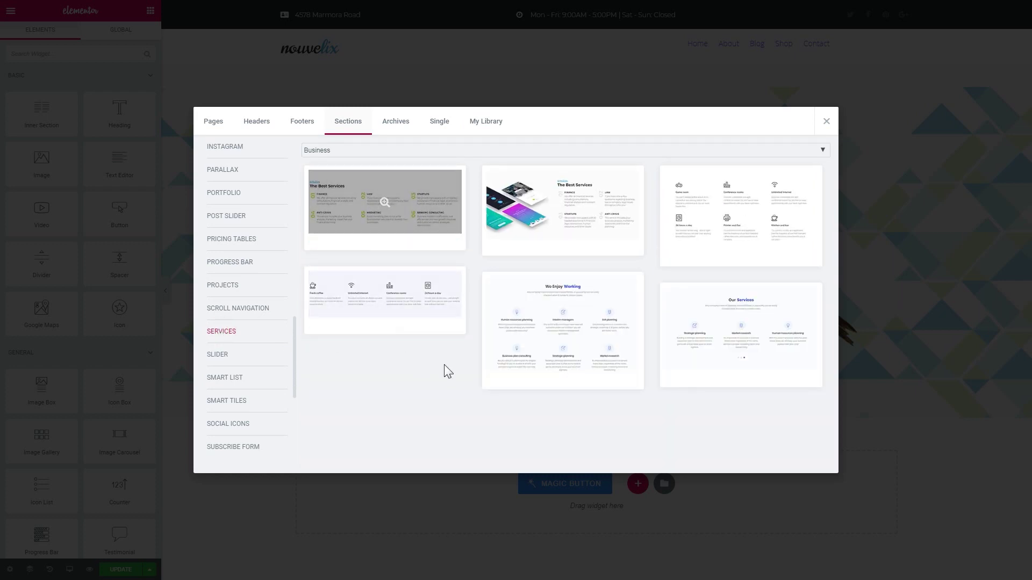
mouse_move(483, 201)
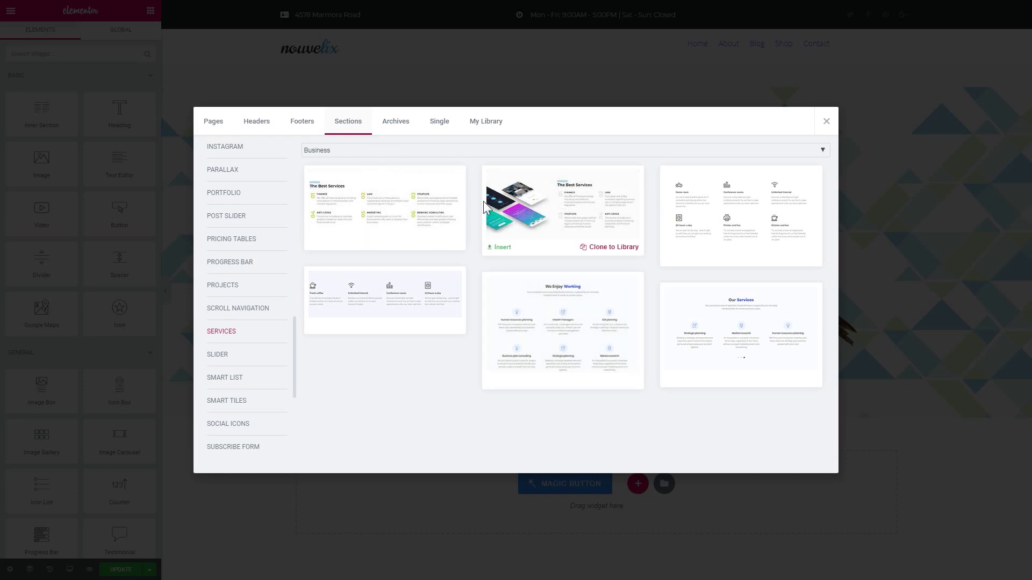
left_click(500, 249)
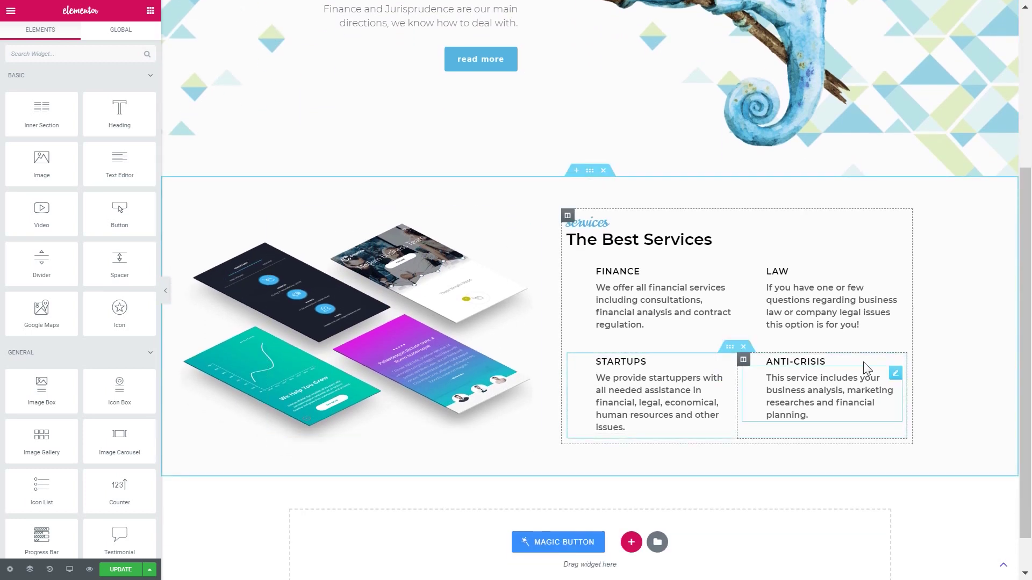
left_click(565, 543)
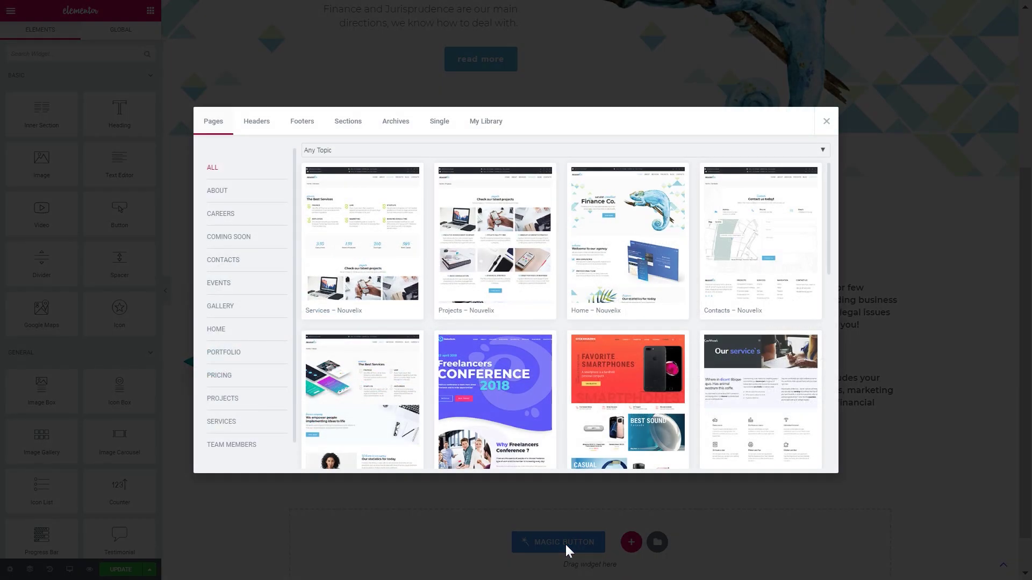
- Insert the first Business About template, 'We empower people implementing ideas to life'
left_click(350, 126)
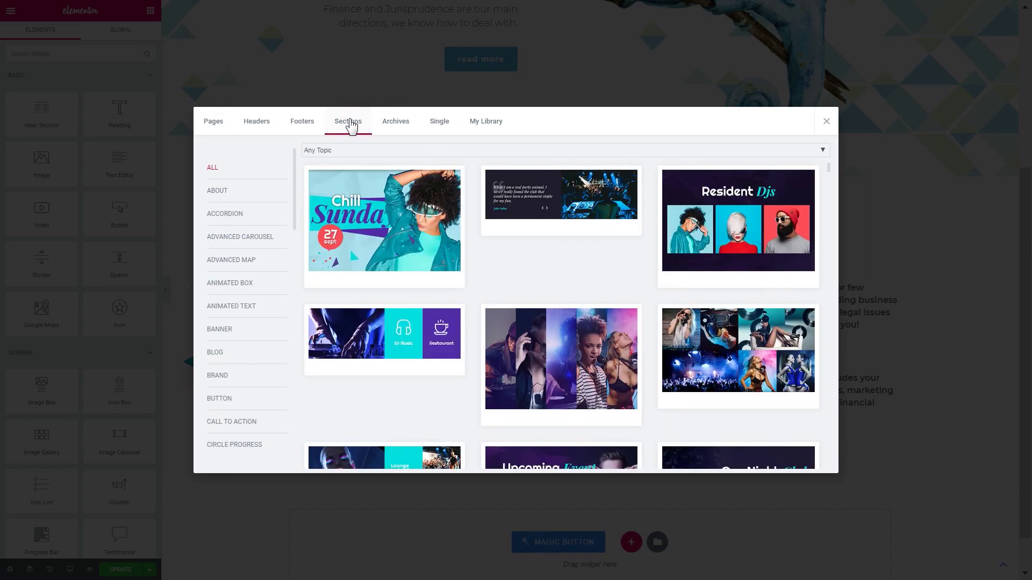
left_click(353, 152)
left_click(343, 177)
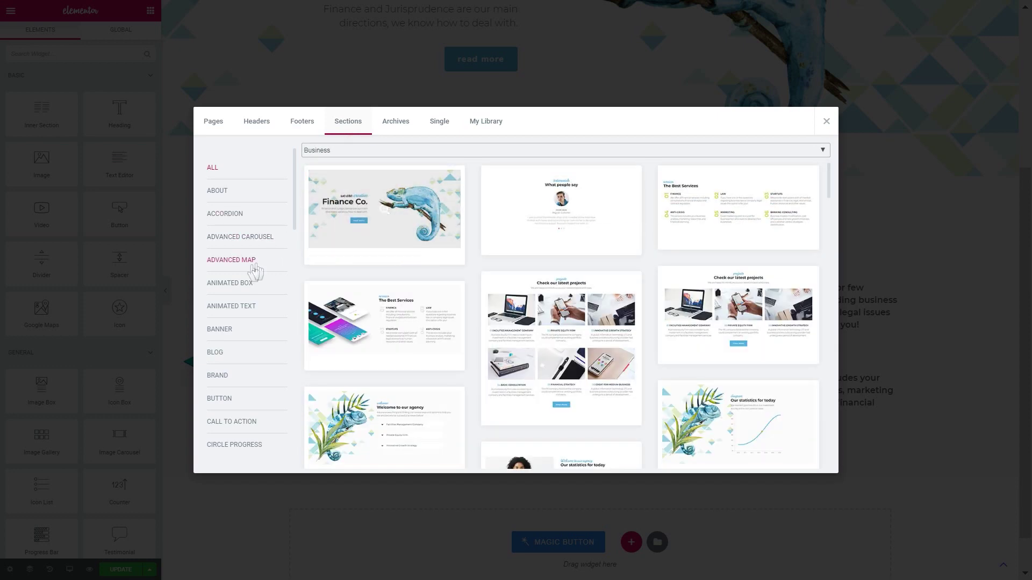
left_click(220, 192)
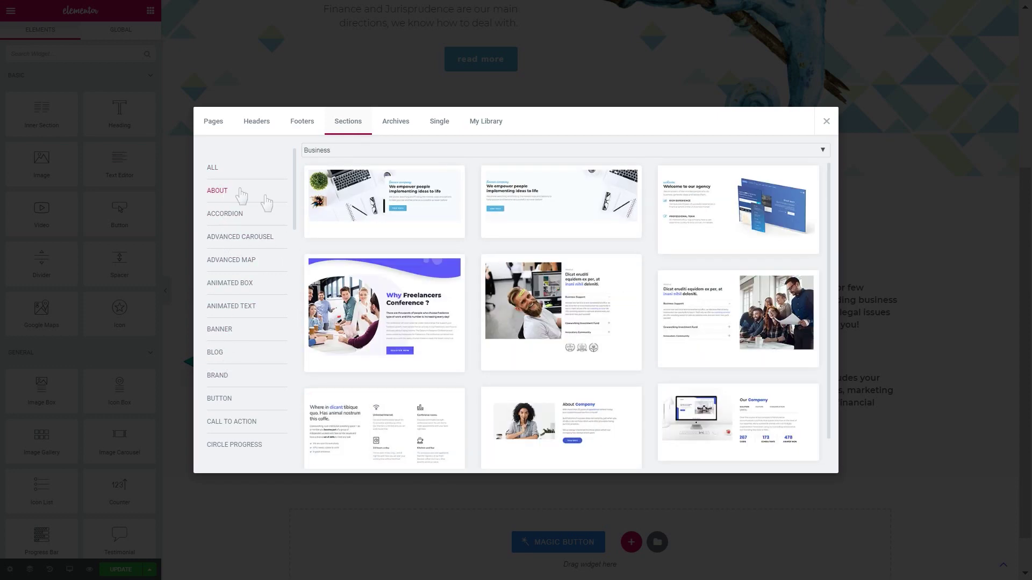
left_click(329, 232)
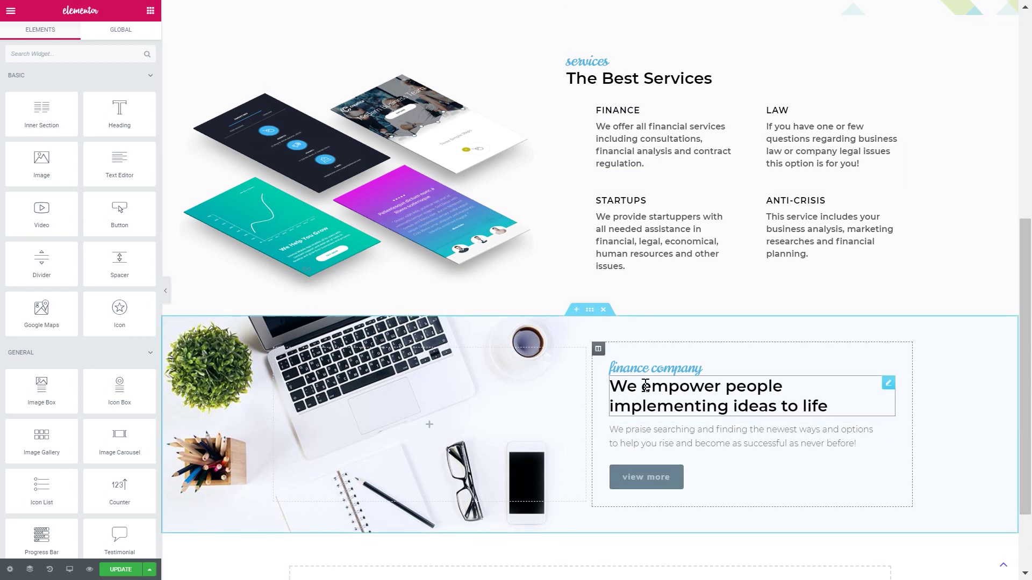
scroll(647, 464, "down", 2)
scroll(651, 462, "down", 1)
left_click(576, 493)
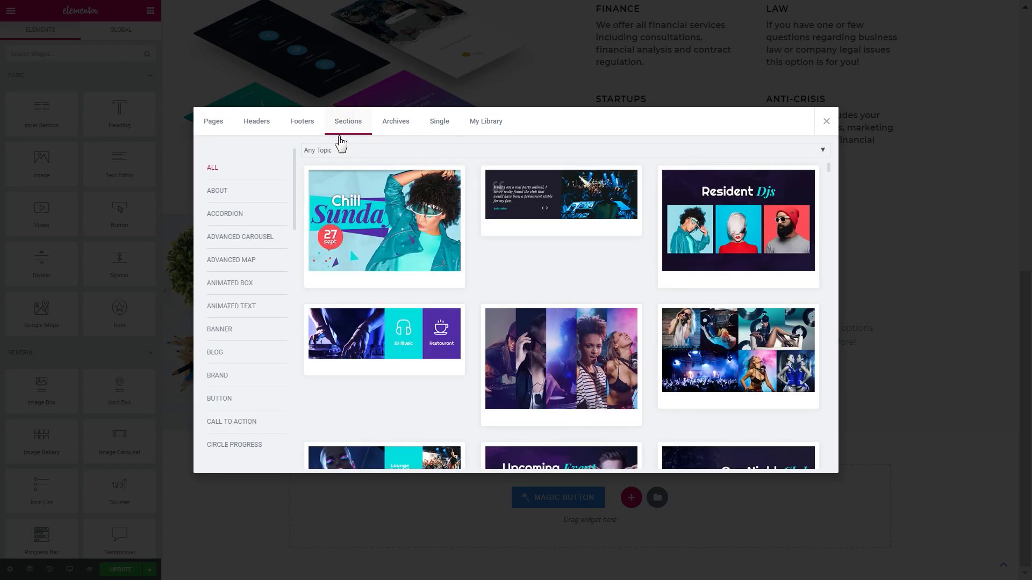
- Insert the Business 'Our Great Speakers' section with four speaker photos
left_click(370, 151)
left_click(322, 179)
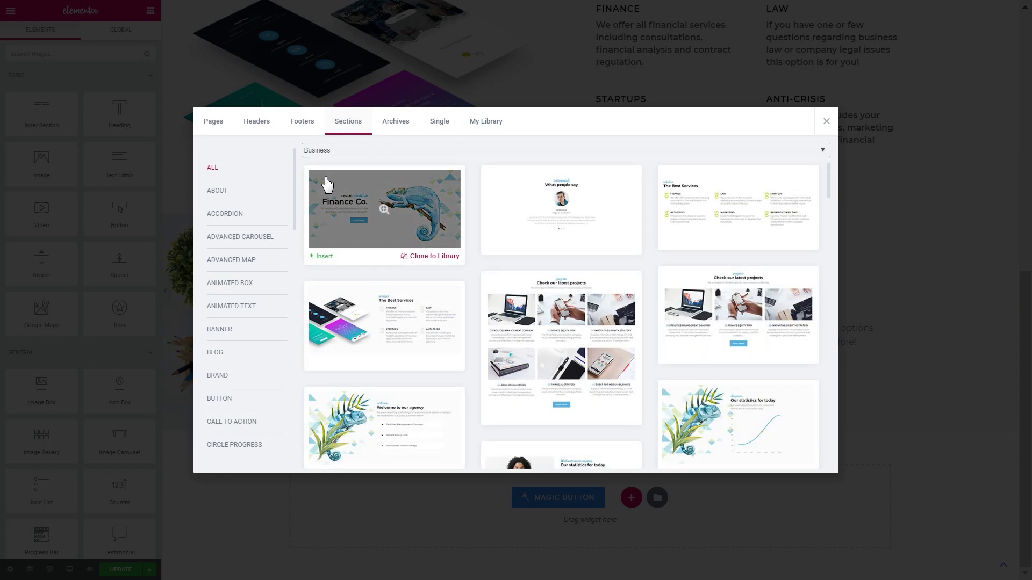
scroll(326, 185, "down", 10)
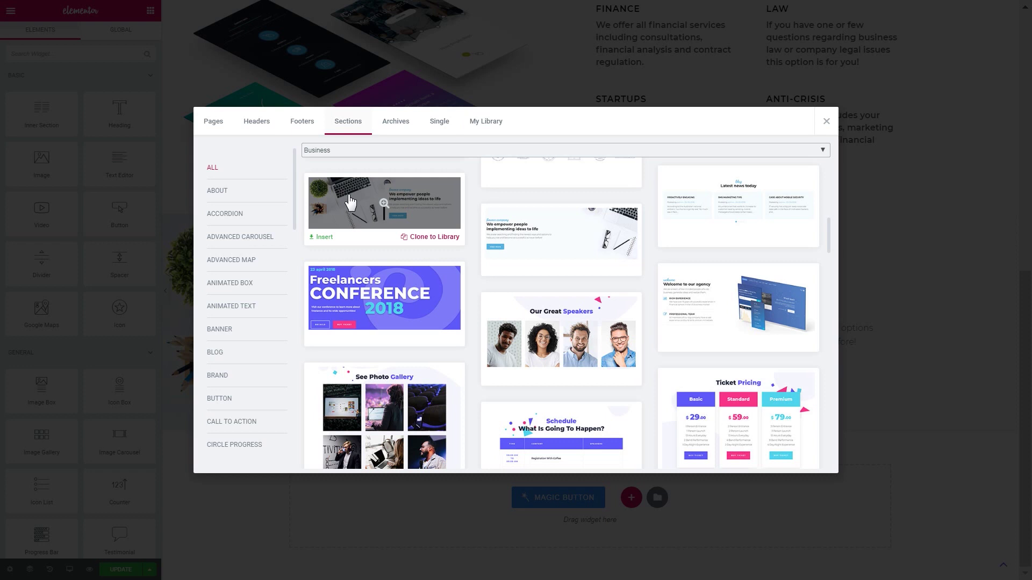
left_click(500, 377)
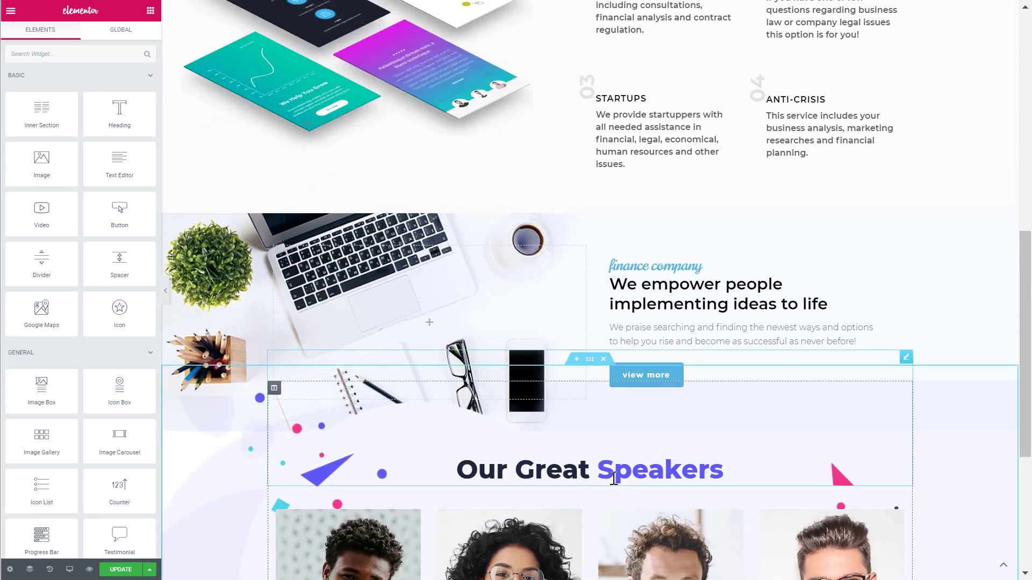
left_click_drag(1023, 446, 1021, 524)
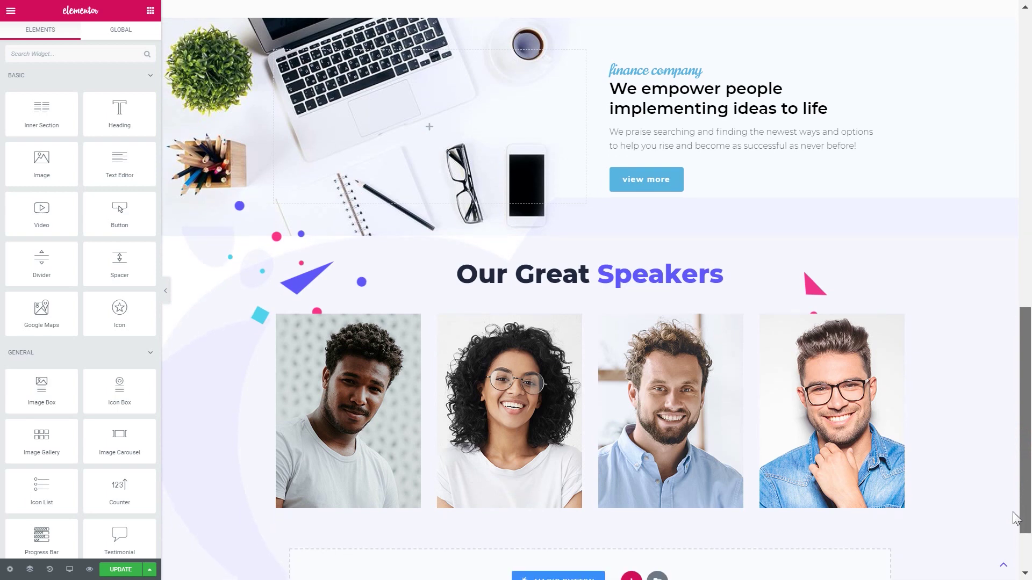
- Copy the cursive blue 'finance company' heading
left_click_drag(473, 276, 727, 275)
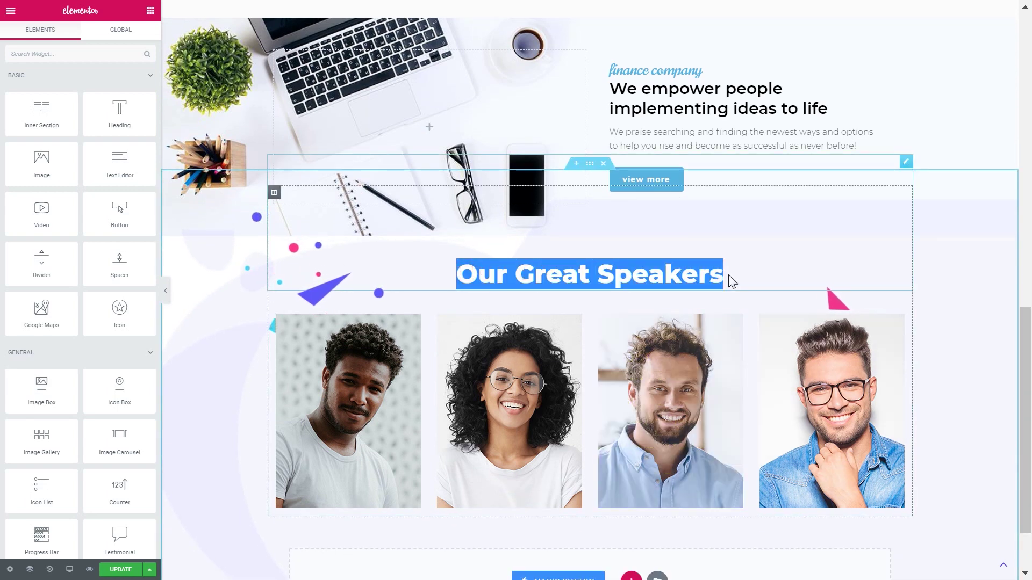
scroll(644, 277, "up", 3)
left_click(654, 230)
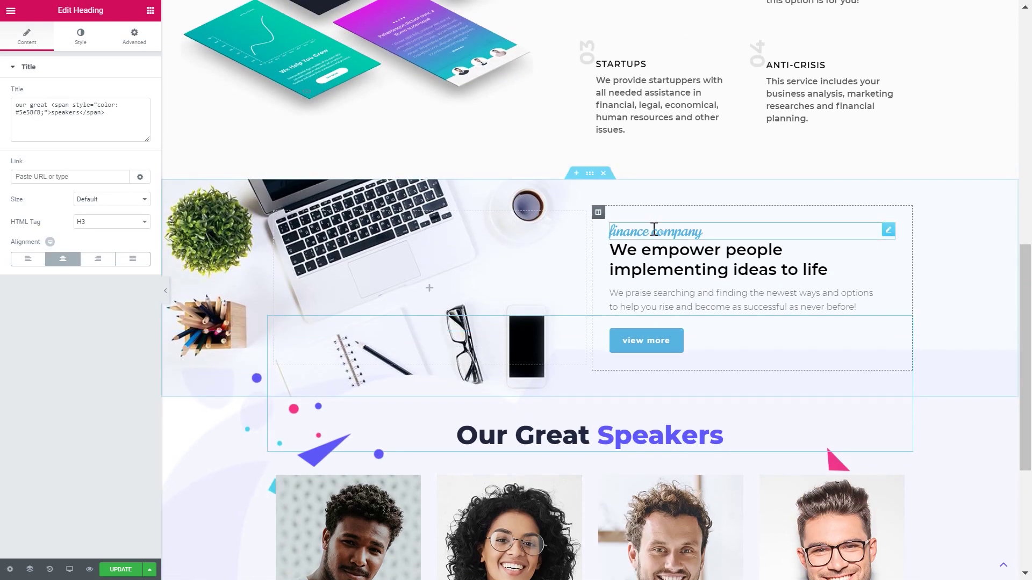
right_click(887, 236)
left_click(913, 279)
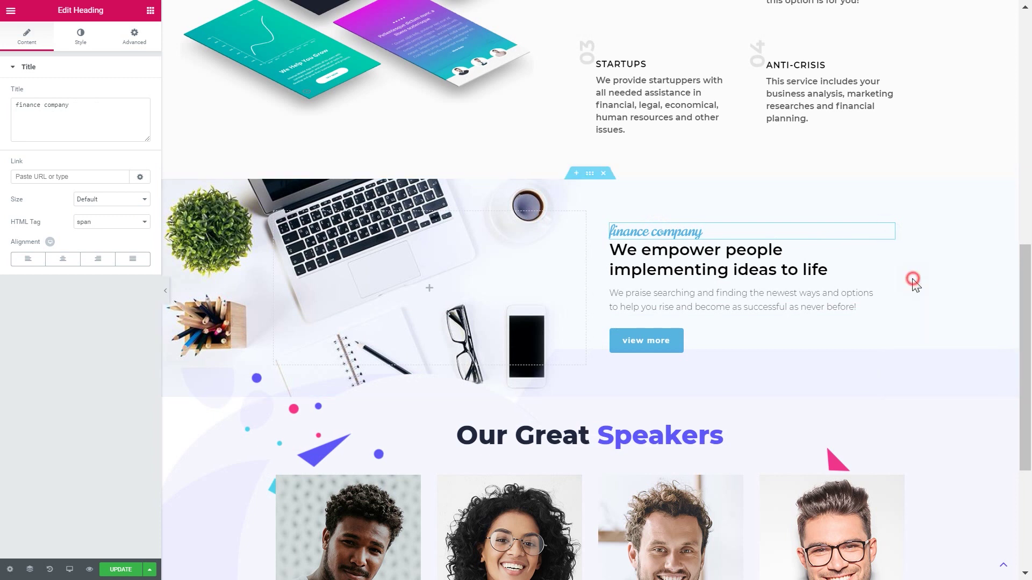
- Paste the copied style onto the Our Great Speakers heading
scroll(834, 306, "down", 3)
left_click(699, 274)
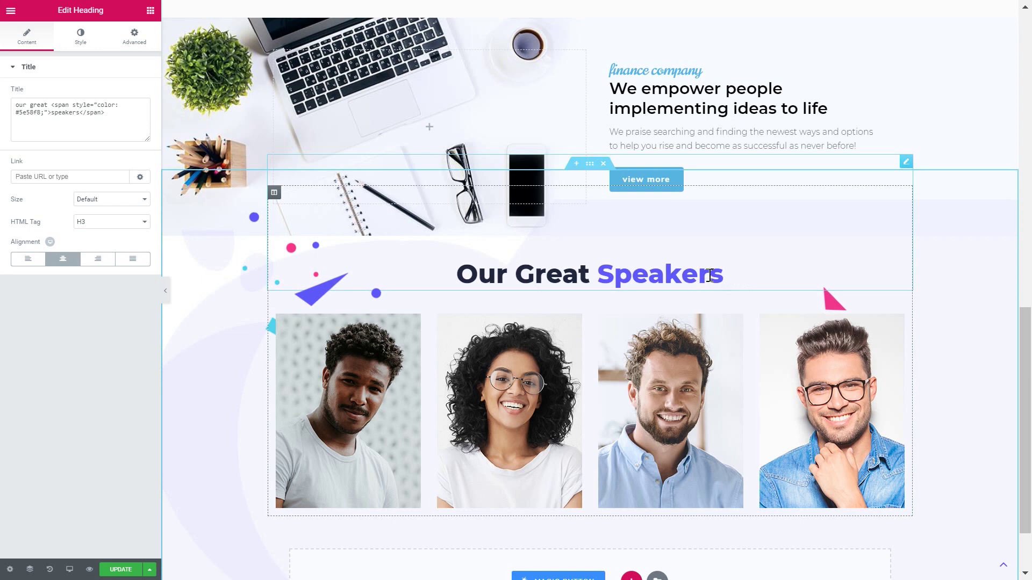
right_click(711, 275)
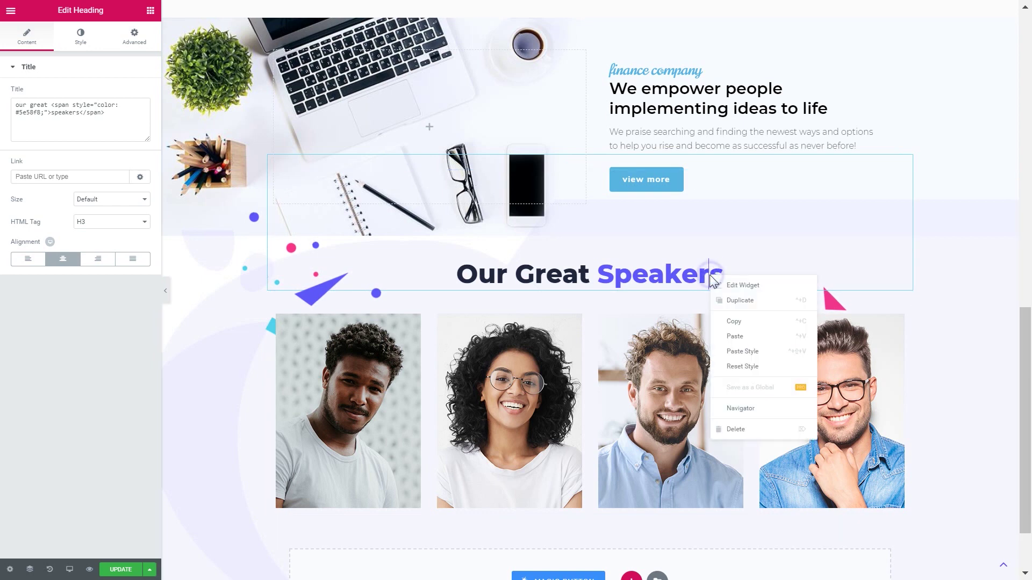
left_click(751, 351)
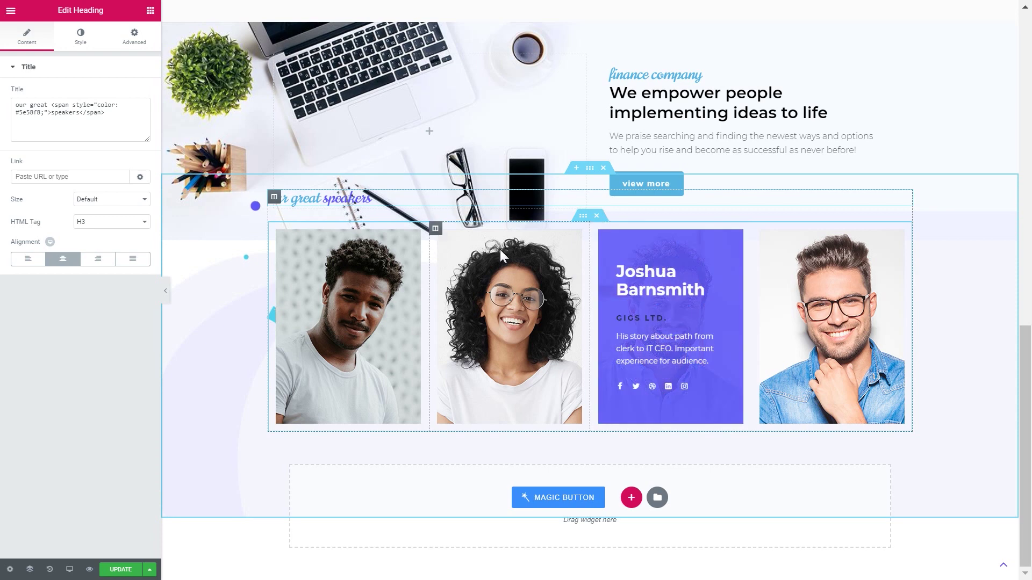
scroll(473, 212, "up", 1)
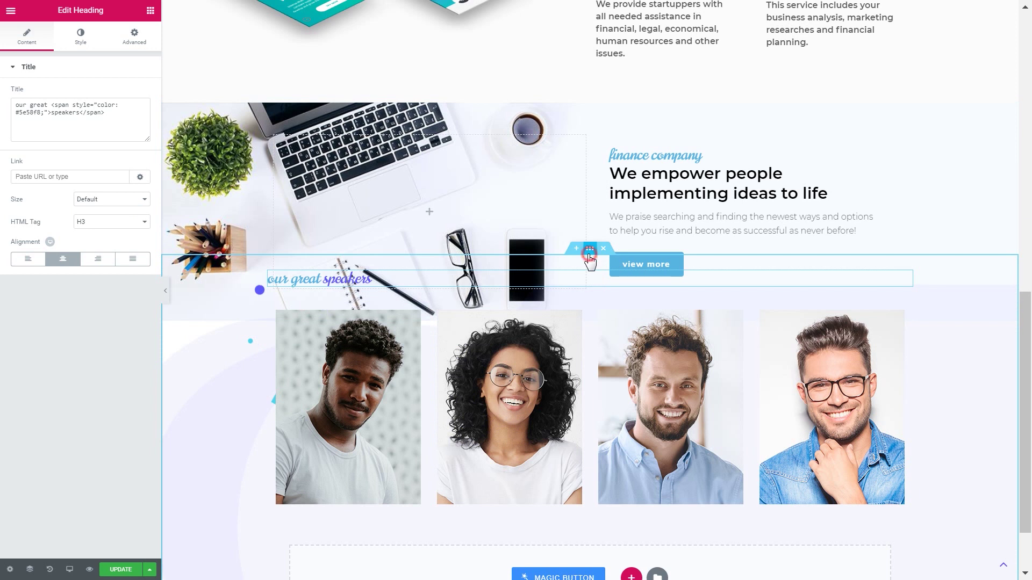
left_click(589, 251)
left_click(133, 37)
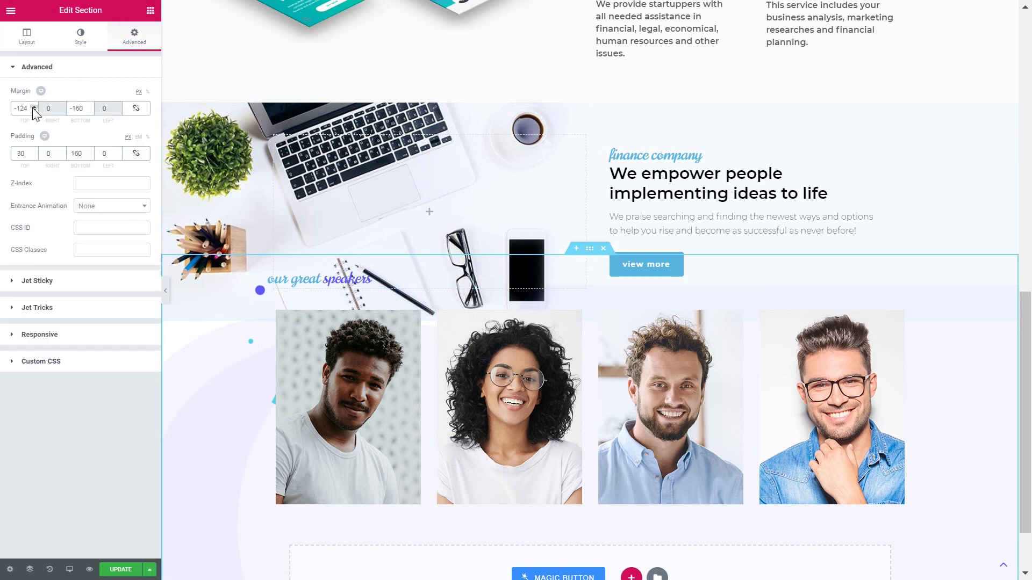
- Link the speakers section's four margins and set them all to 0
left_click(136, 108)
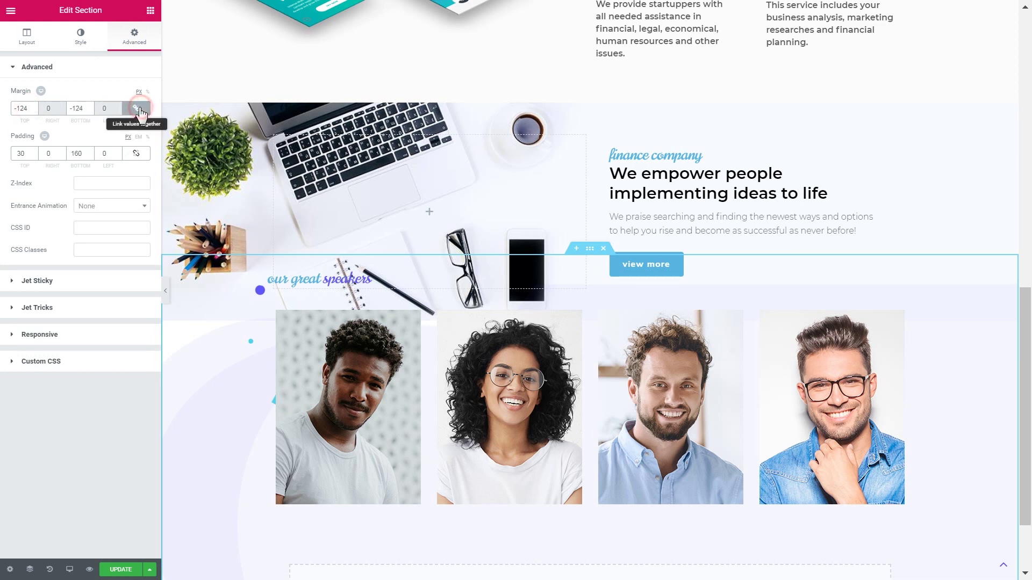
left_click_drag(84, 109, 60, 109)
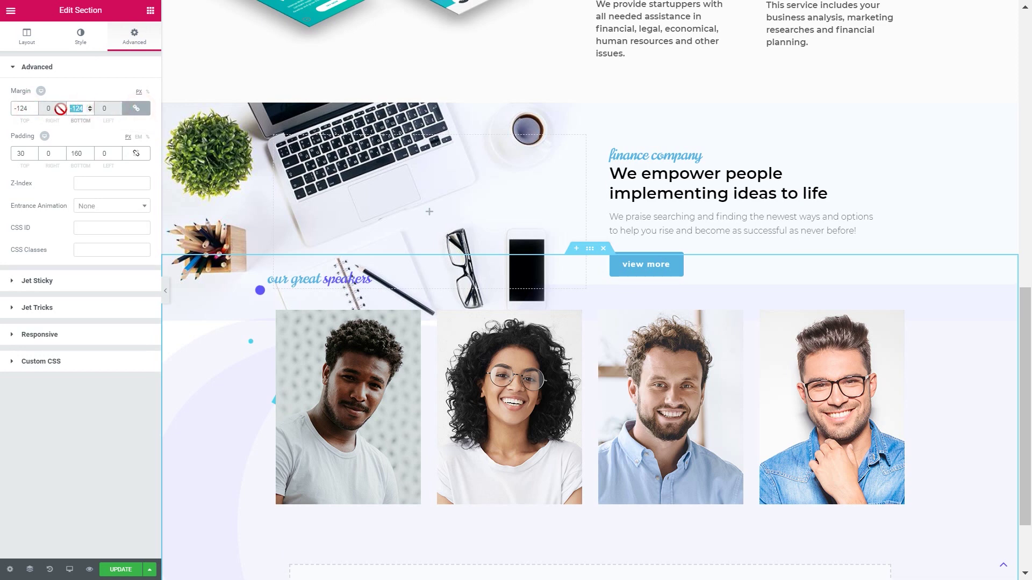
type("0")
scroll(553, 304, "down", 2)
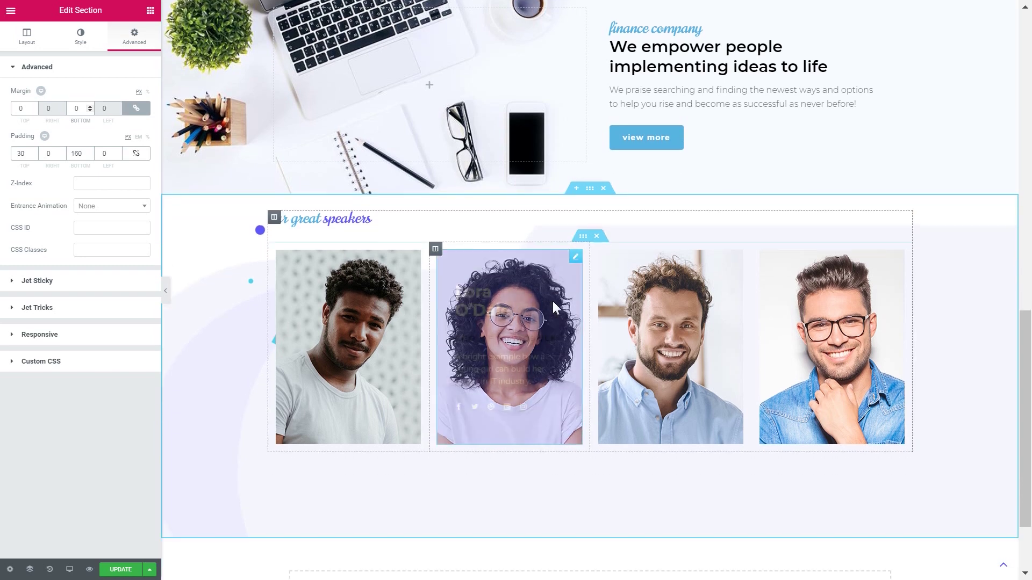
scroll(554, 304, "up", 3)
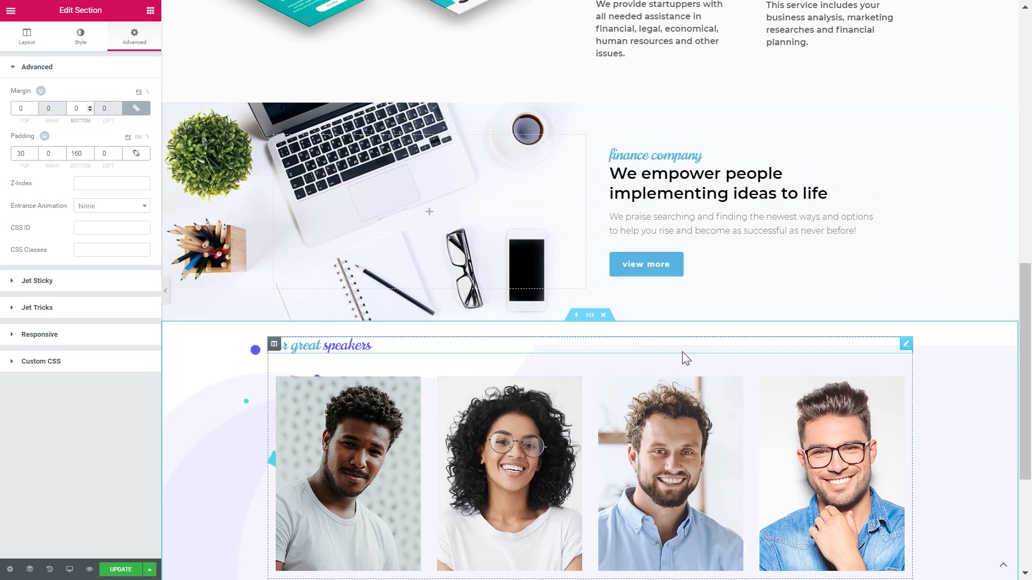
- Delete the colour <span> tag from the 'our great speakers' title and center the heading
left_click(375, 353)
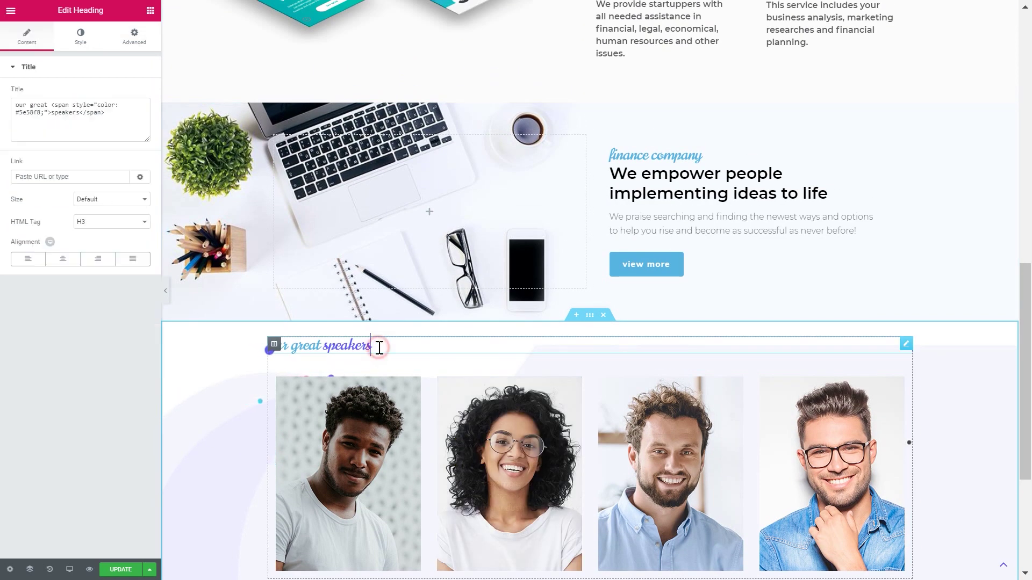
left_click_drag(81, 114, 114, 113)
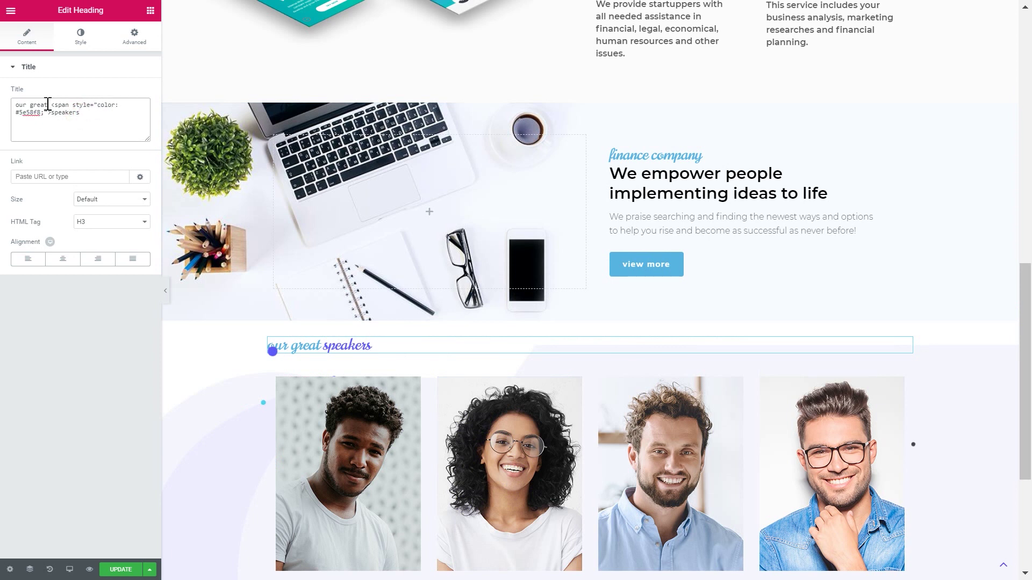
left_click_drag(52, 104, 49, 113)
key("BackSpace")
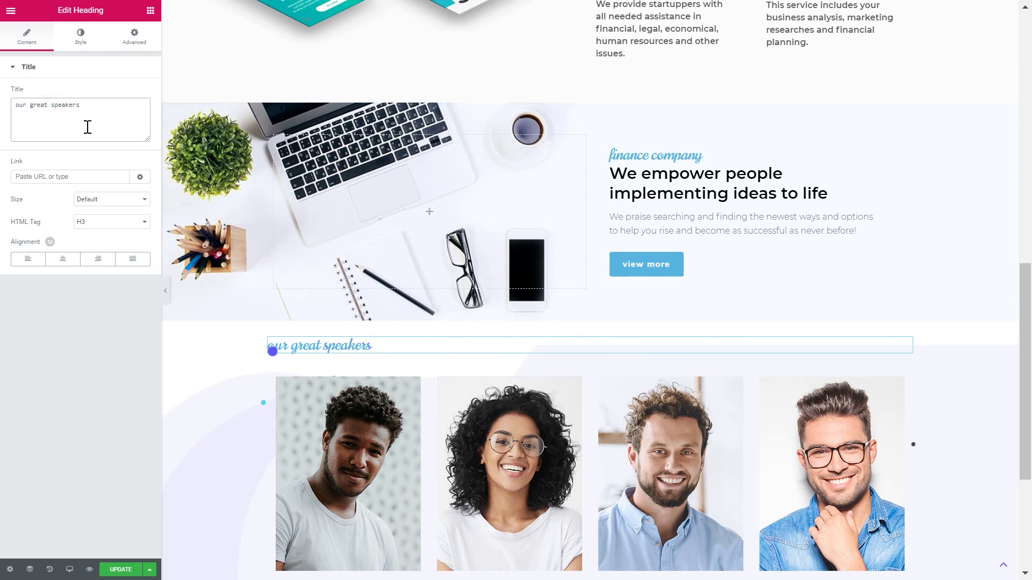
left_click(65, 259)
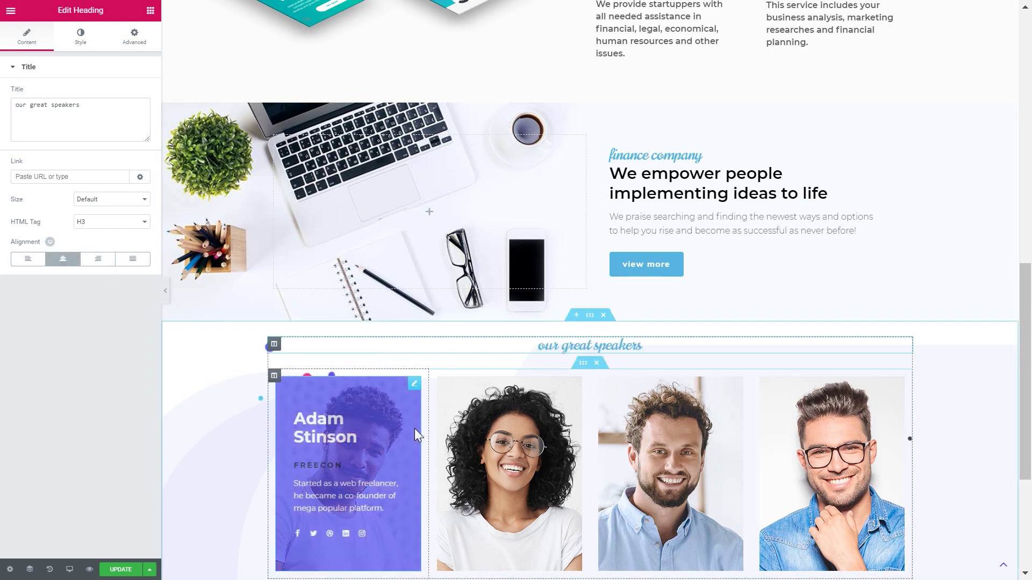
- Check the speakers heading's Style text colour, leaving the colour unchanged
scroll(414, 428, "down", 2)
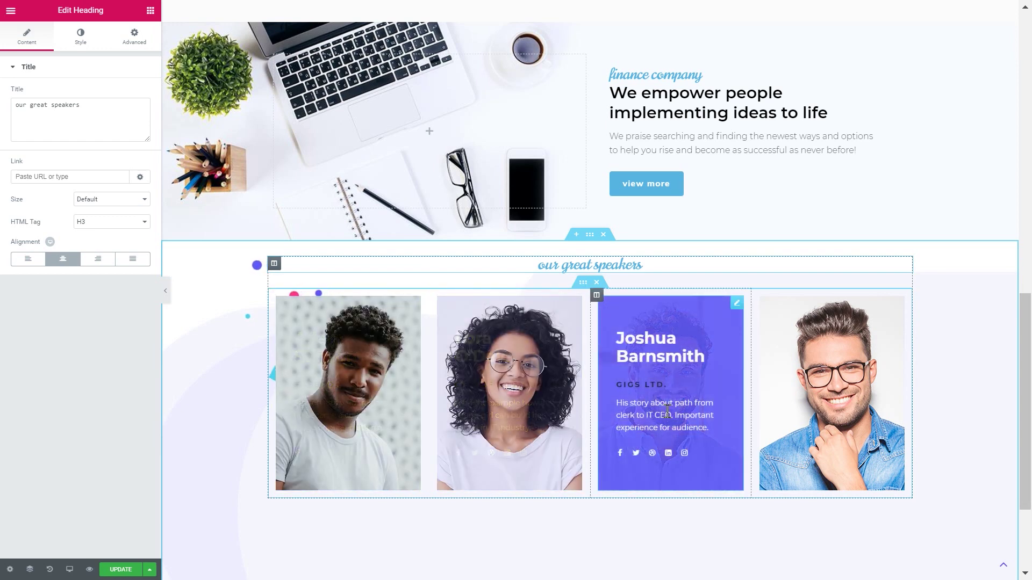
left_click(624, 262)
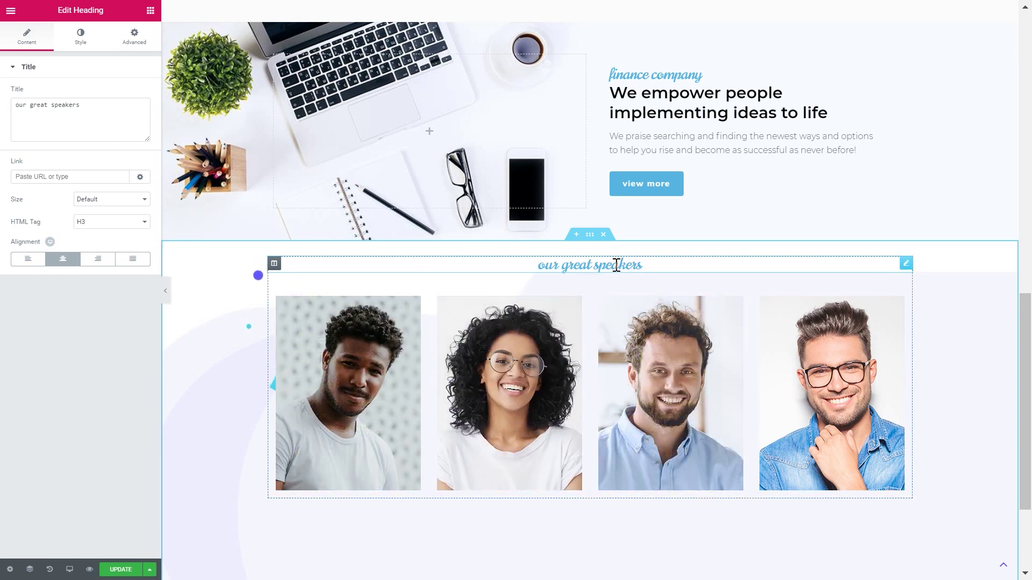
left_click(79, 36)
left_click(135, 94)
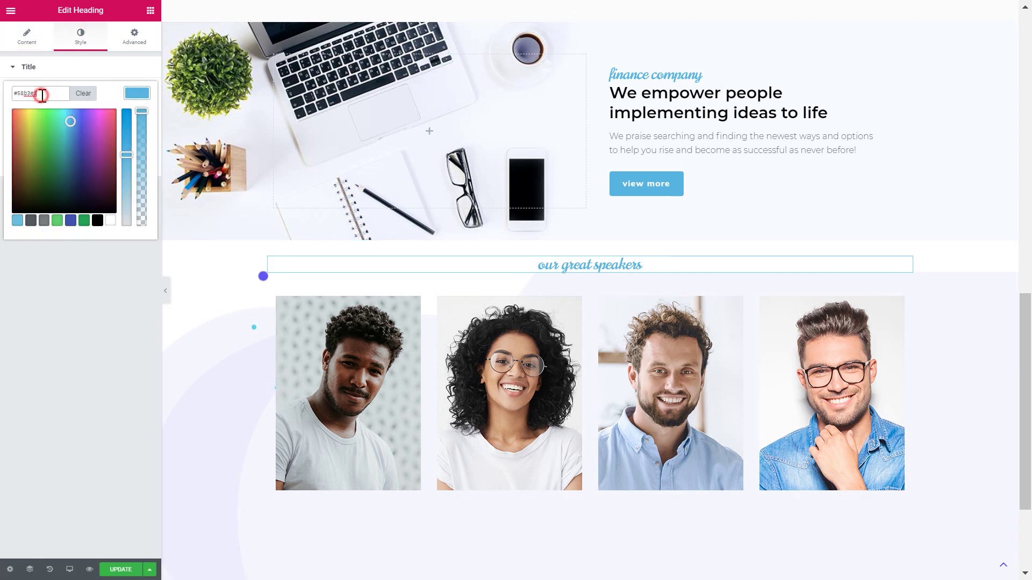
left_click(128, 94)
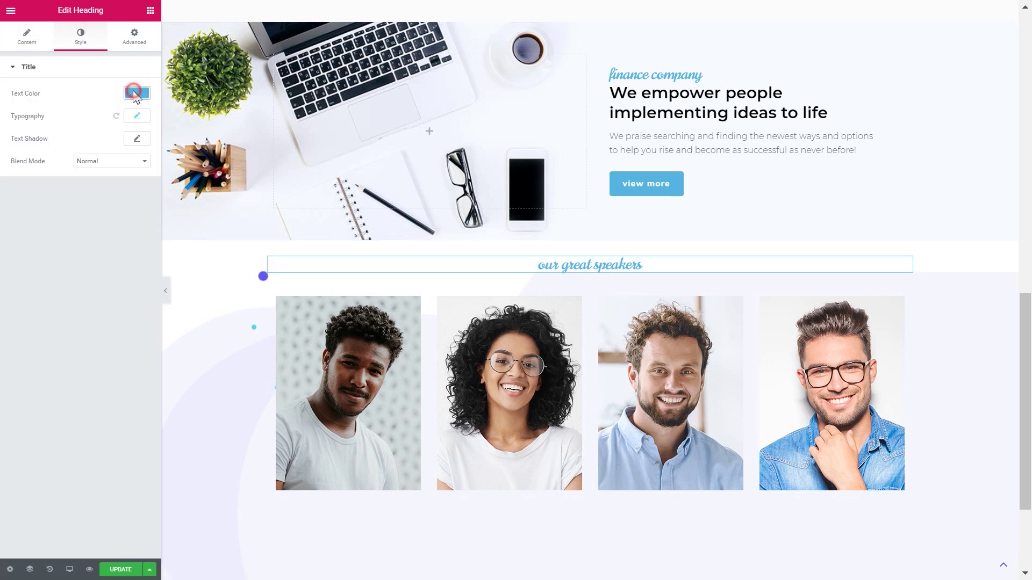
left_click(350, 380)
- Set the first speaker card's overlay colour to light blue
left_click(82, 39)
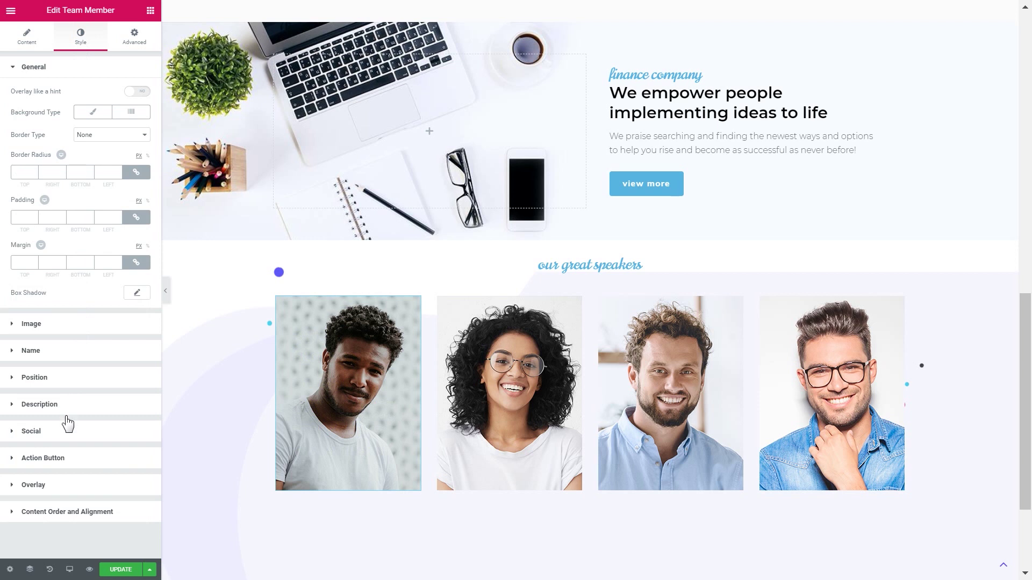
left_click(54, 485)
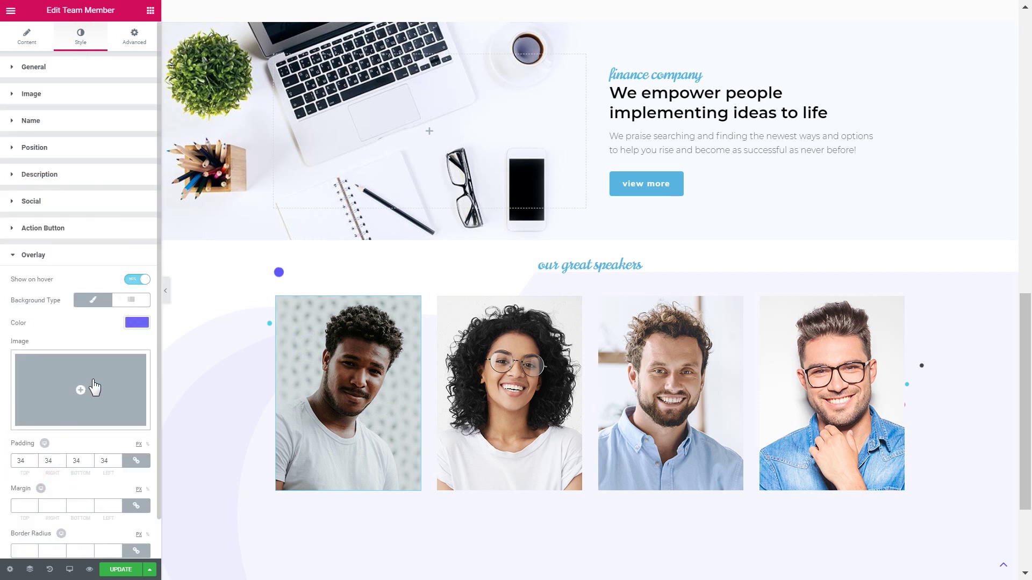
left_click(137, 323)
triple_click(47, 323)
key("ctrl+v")
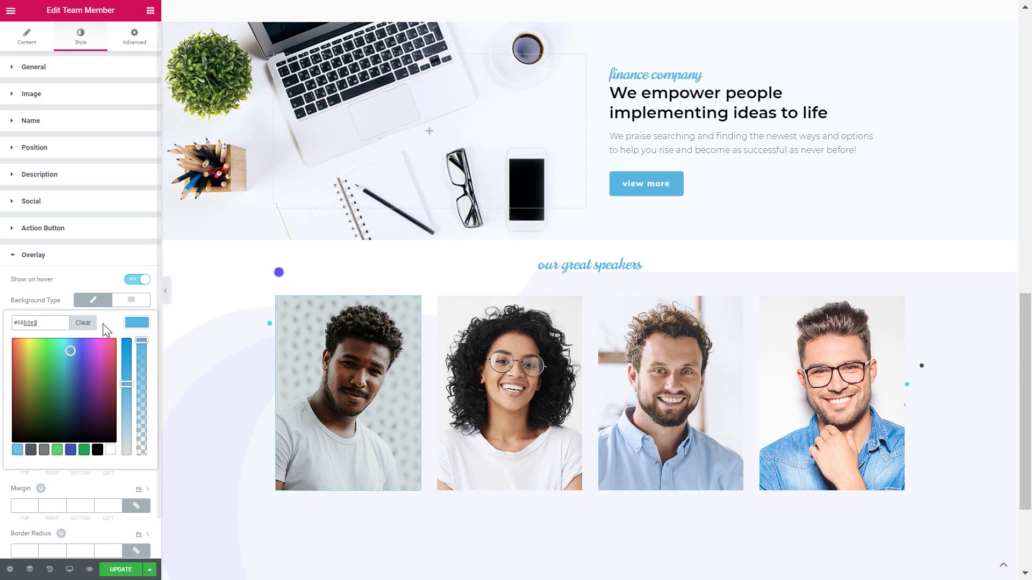
left_click(138, 322)
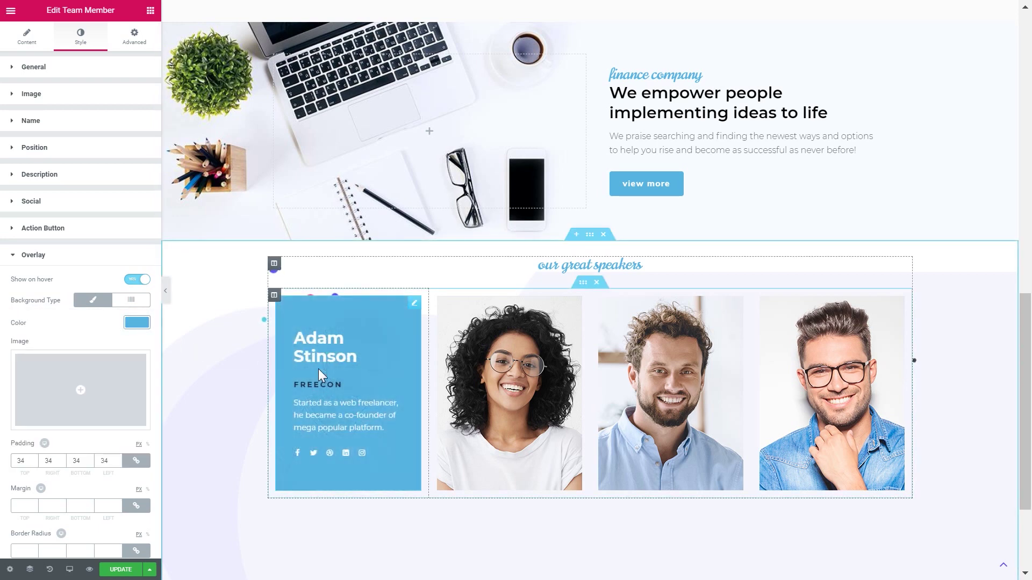
- Copy the first speaker card and paste its style onto the second, third and fourth cards
mouse_move(491, 379)
right_click(389, 332)
left_click(420, 387)
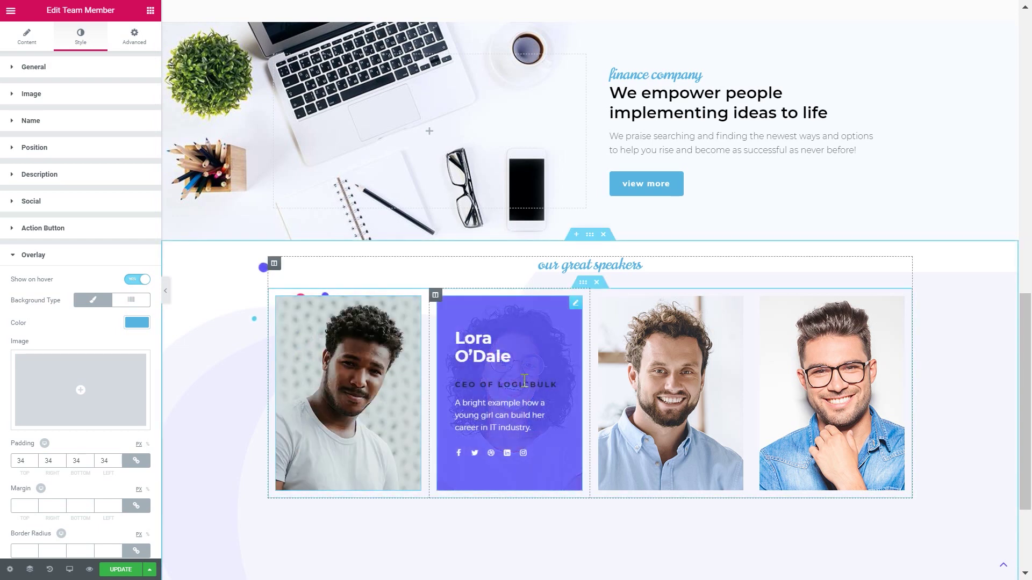
right_click(524, 368)
left_click(569, 442)
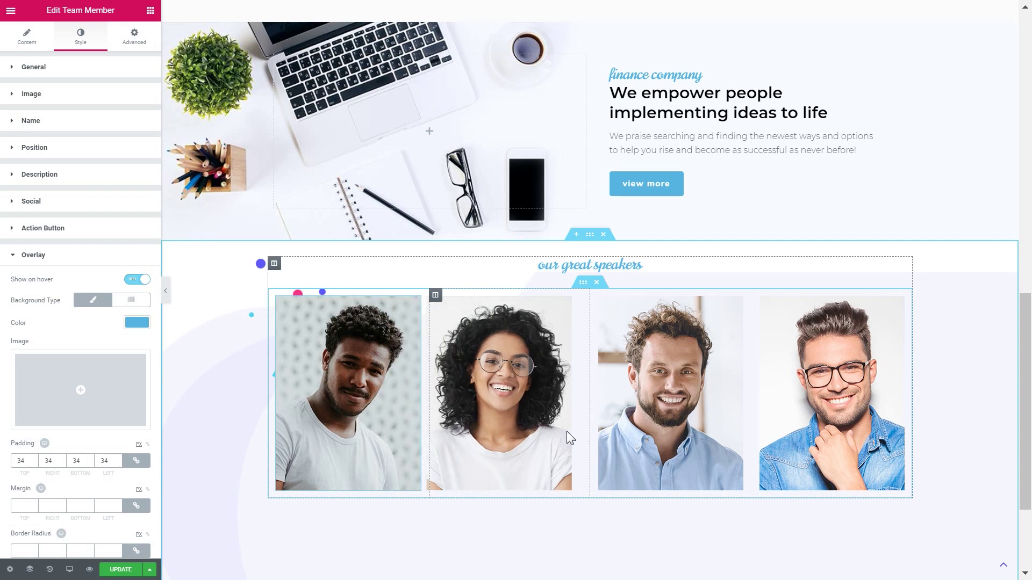
right_click(702, 384)
left_click(719, 457)
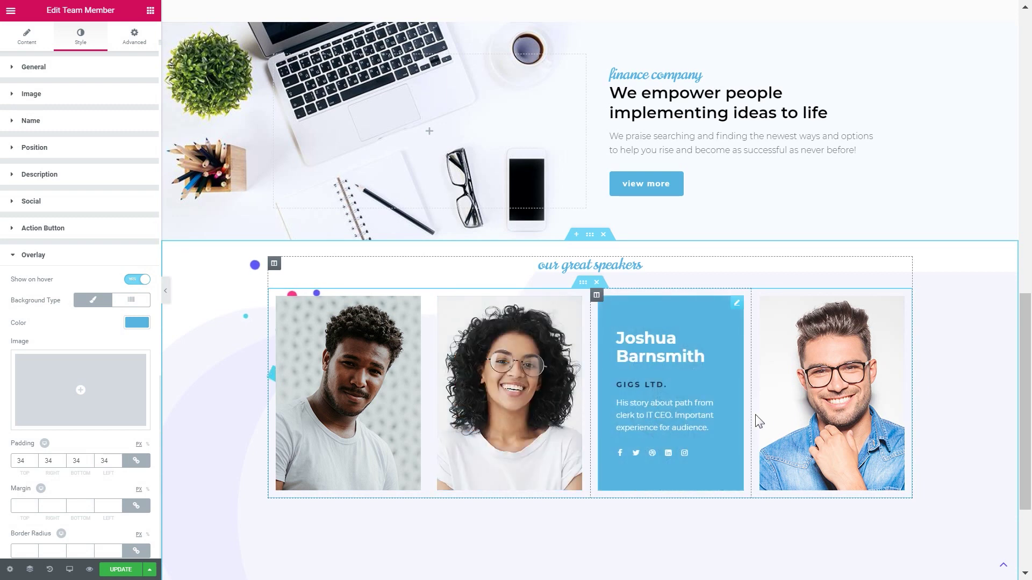
right_click(856, 398)
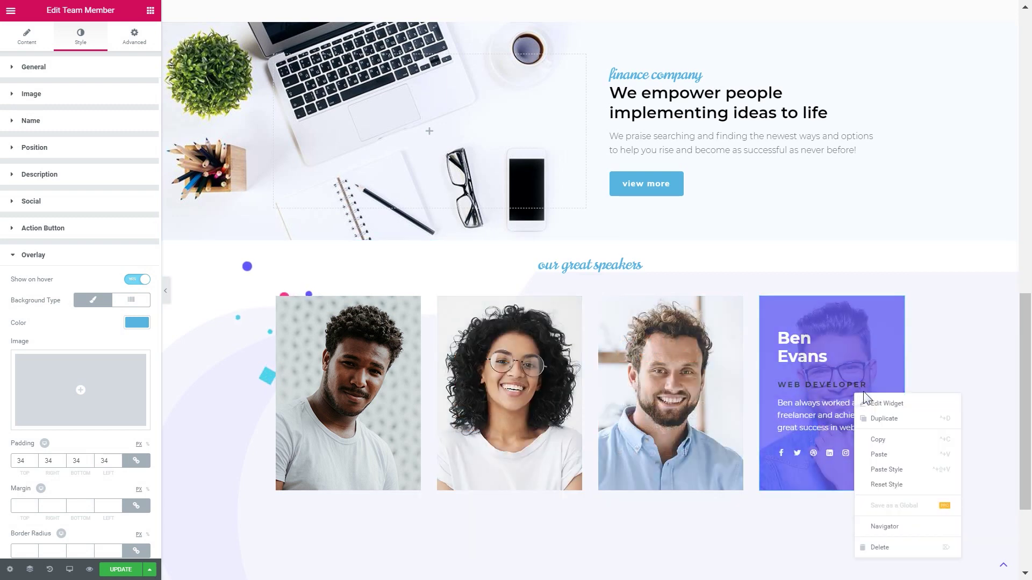
left_click(892, 470)
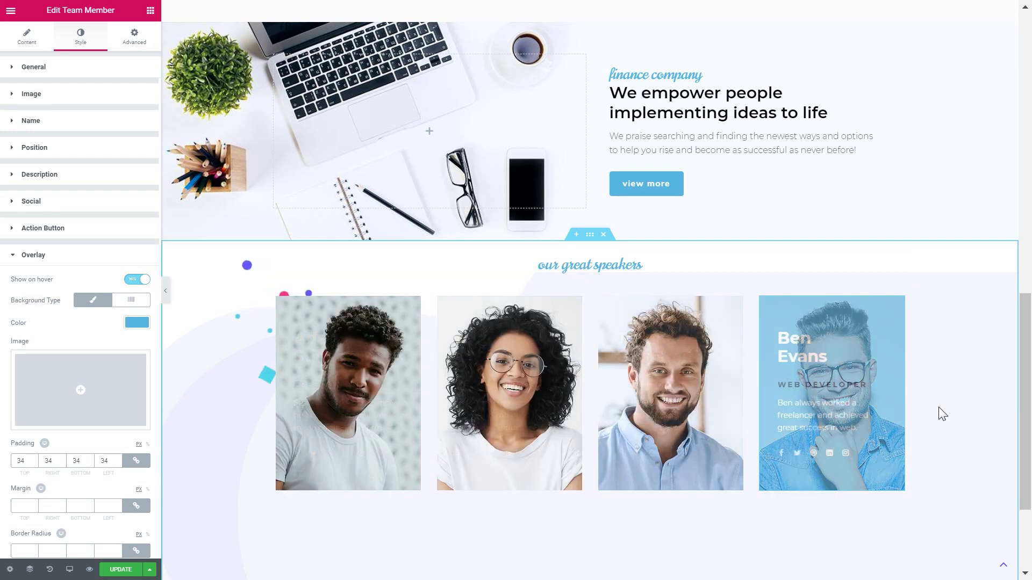
scroll(1024, 403, "down", 1)
scroll(1025, 403, "up", 1)
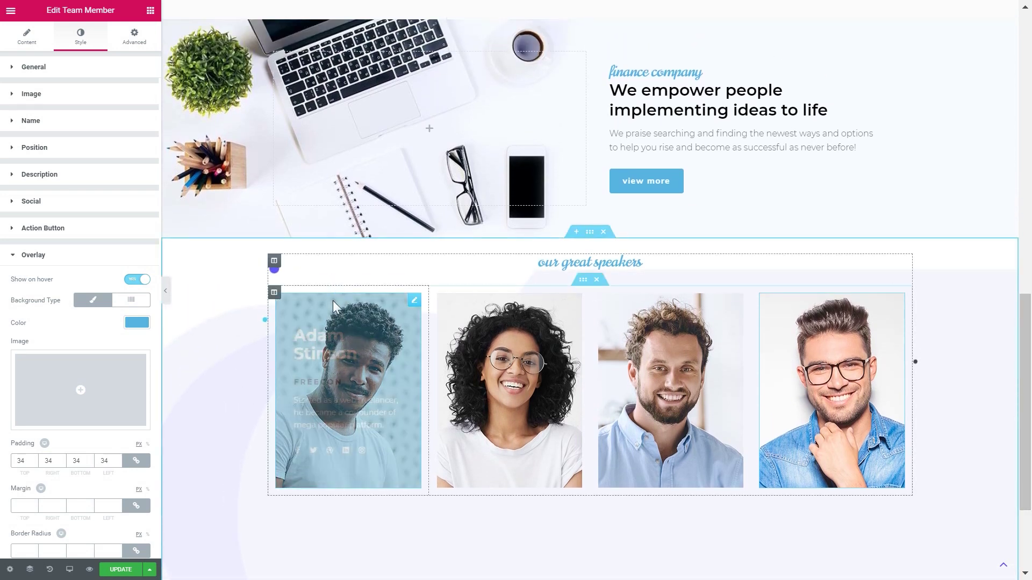
left_click(589, 233)
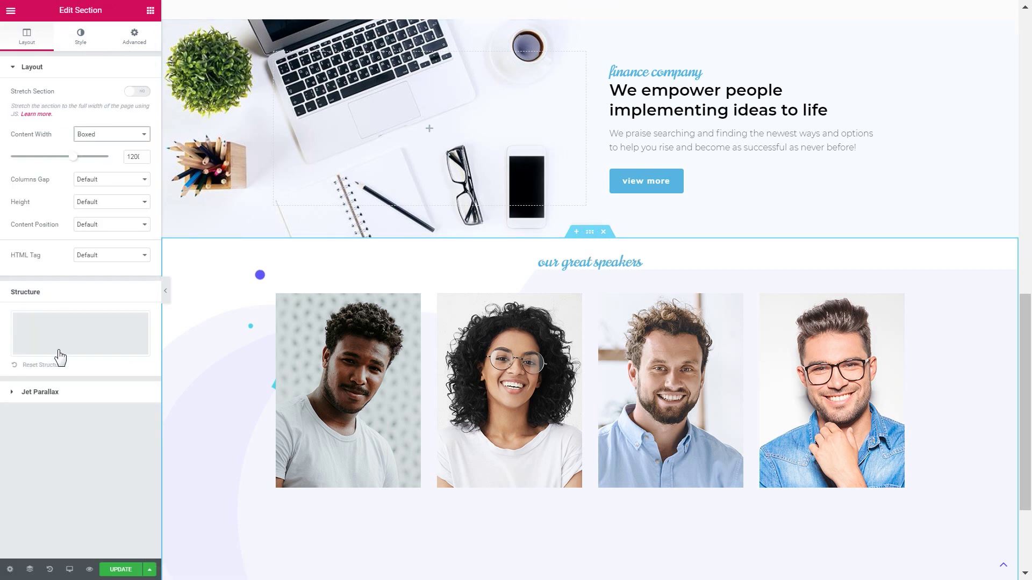
- Delete Jet Parallax Items #6 through #2, keeping only Item #1 on the speakers section
left_click(58, 393)
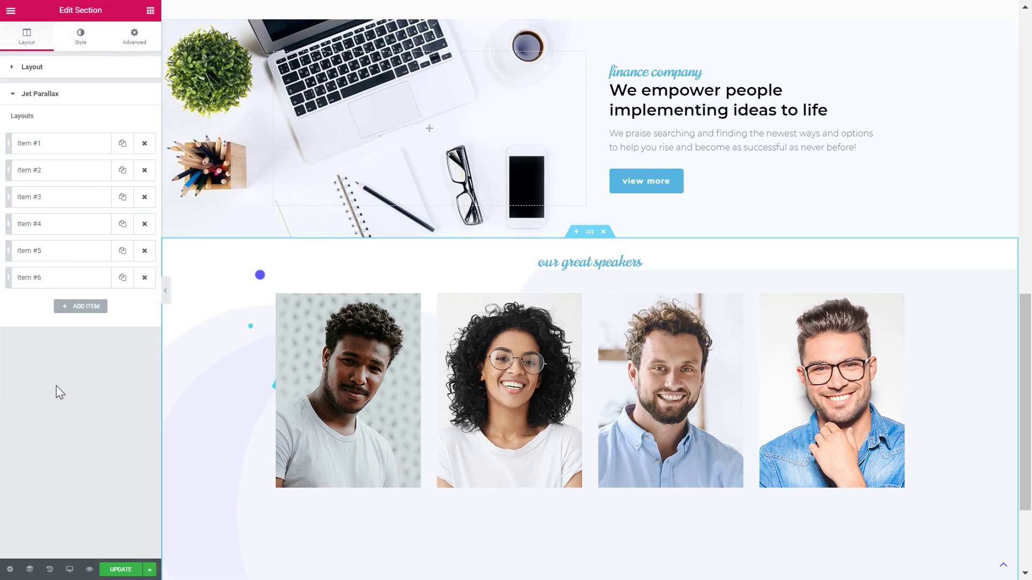
left_click(142, 278)
left_click(145, 225)
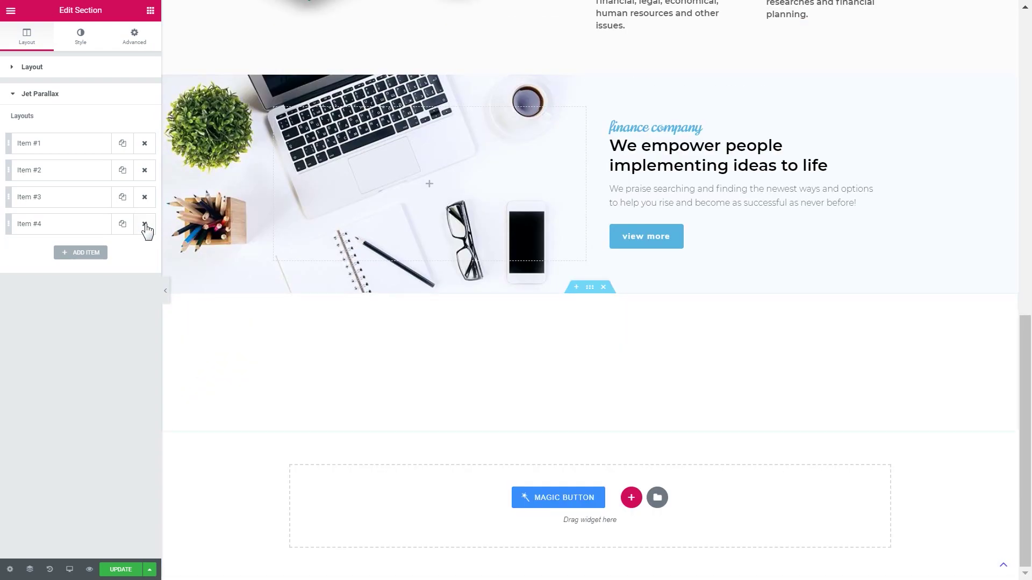
left_click(144, 197)
left_click(144, 170)
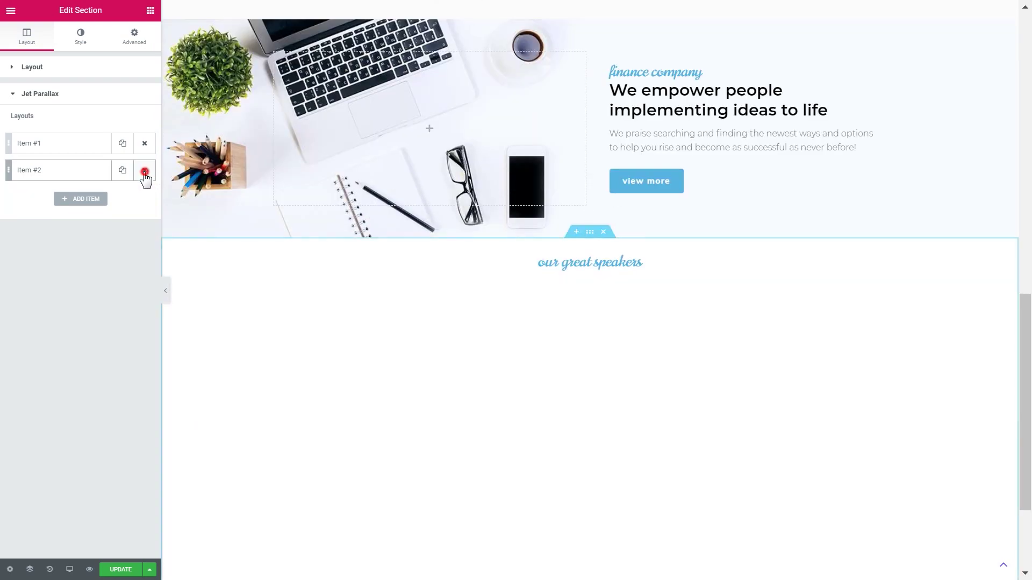
left_click(76, 143)
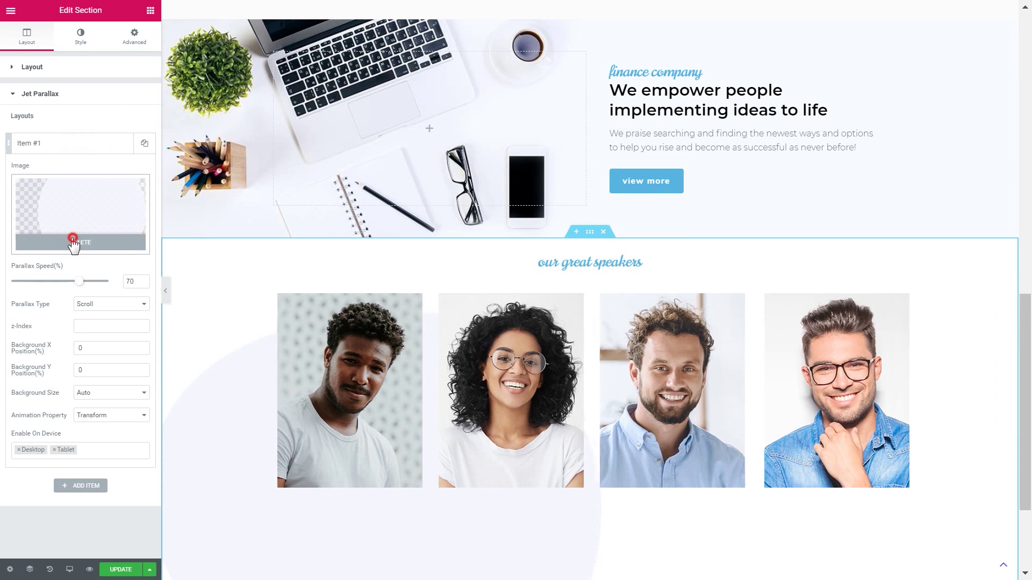
left_click(82, 144)
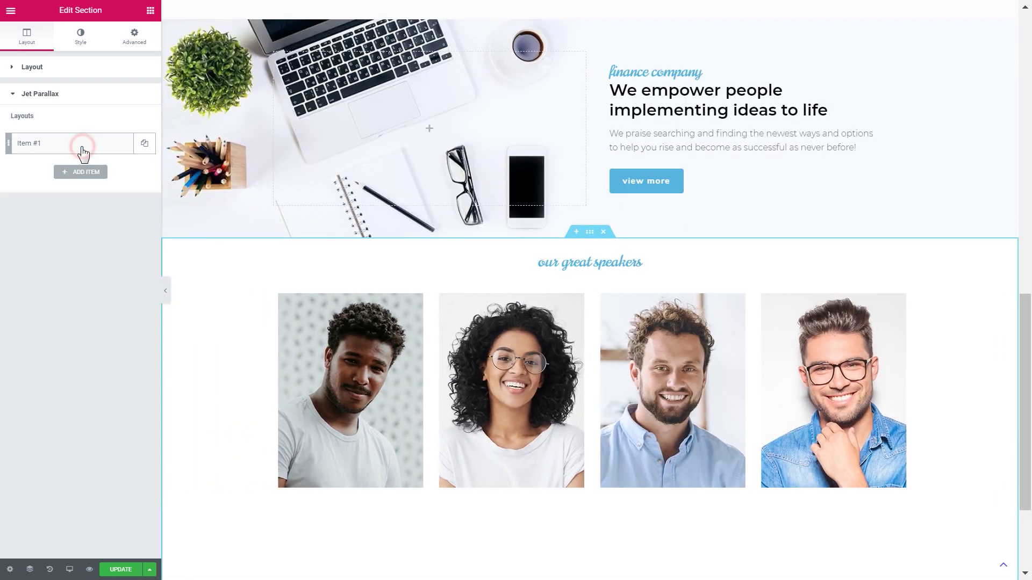
scroll(384, 287, "down", 2)
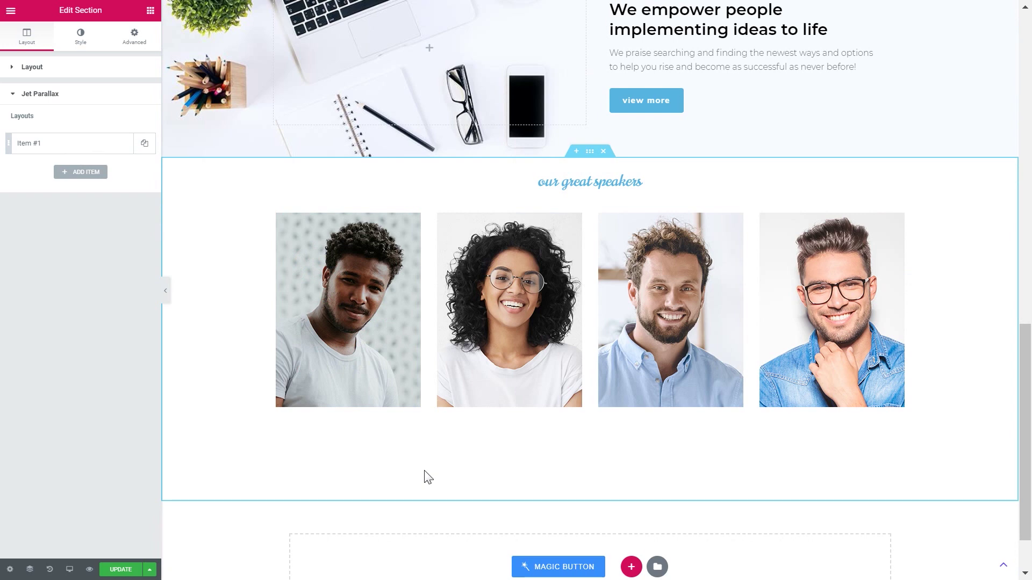
left_click(554, 567)
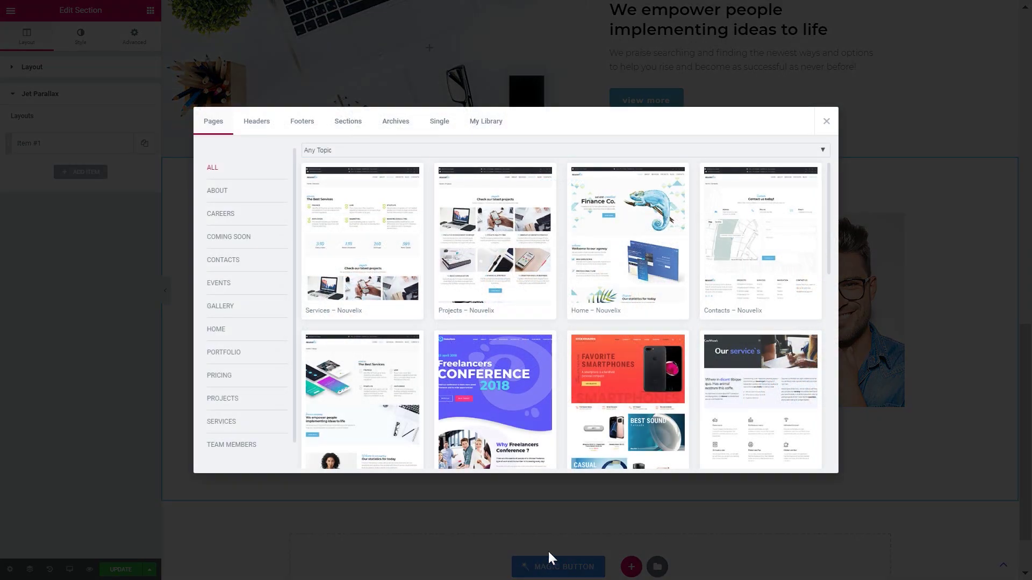
- Filter the library footers to the Business topic and insert the first one, the Nouvelix footer
left_click(310, 124)
left_click(343, 150)
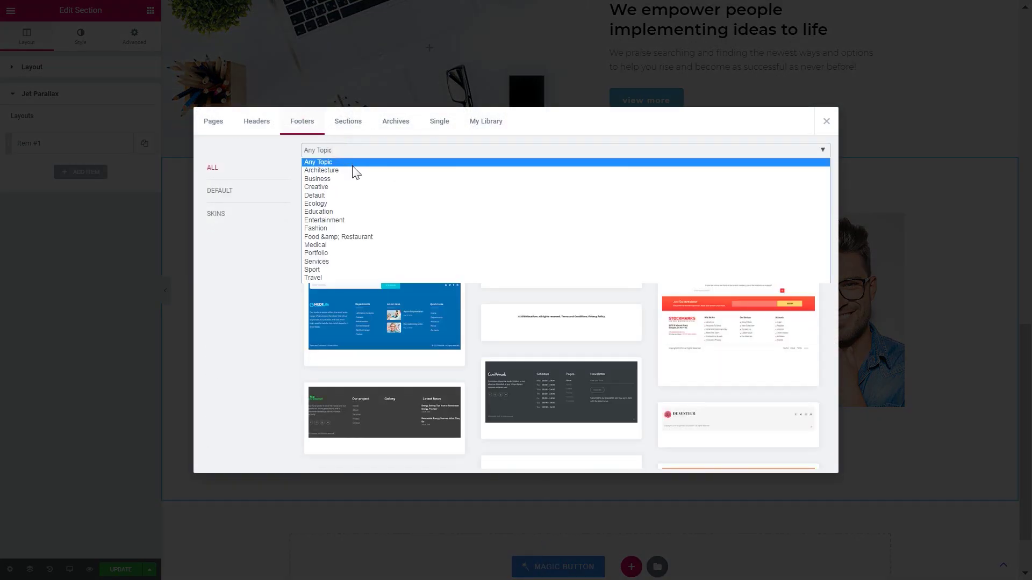
left_click(351, 181)
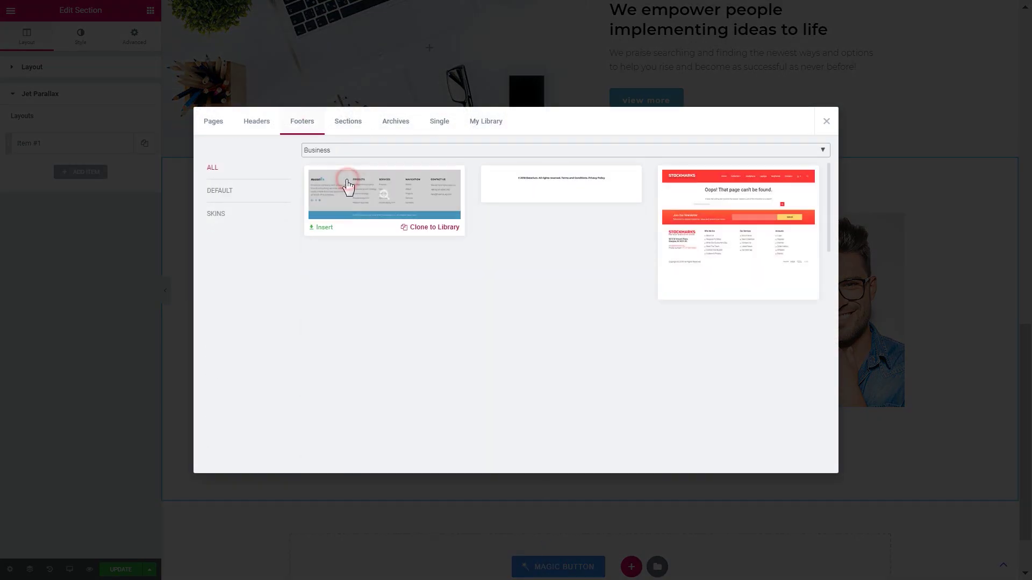
left_click(324, 230)
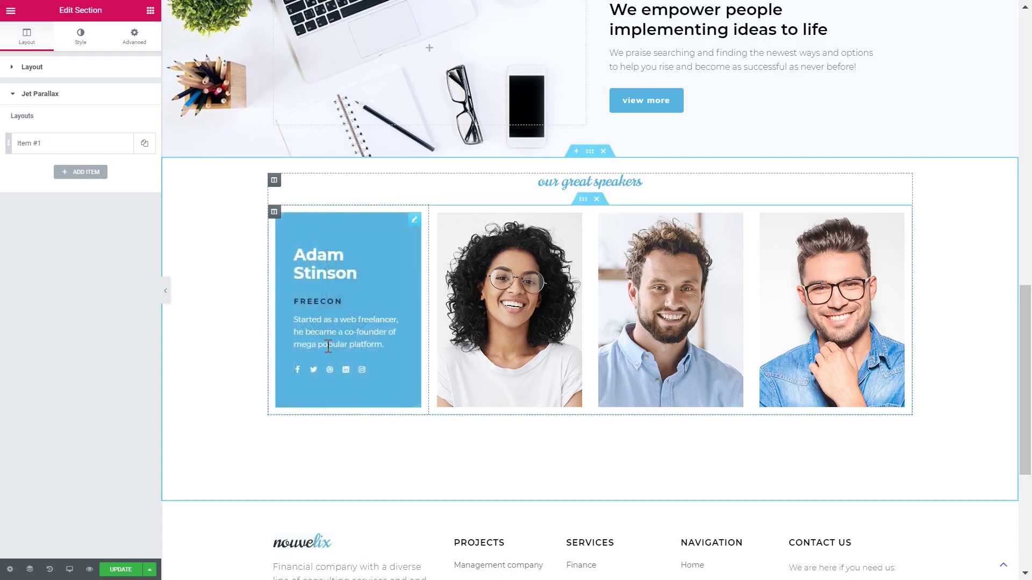
scroll(450, 471, "down", 5)
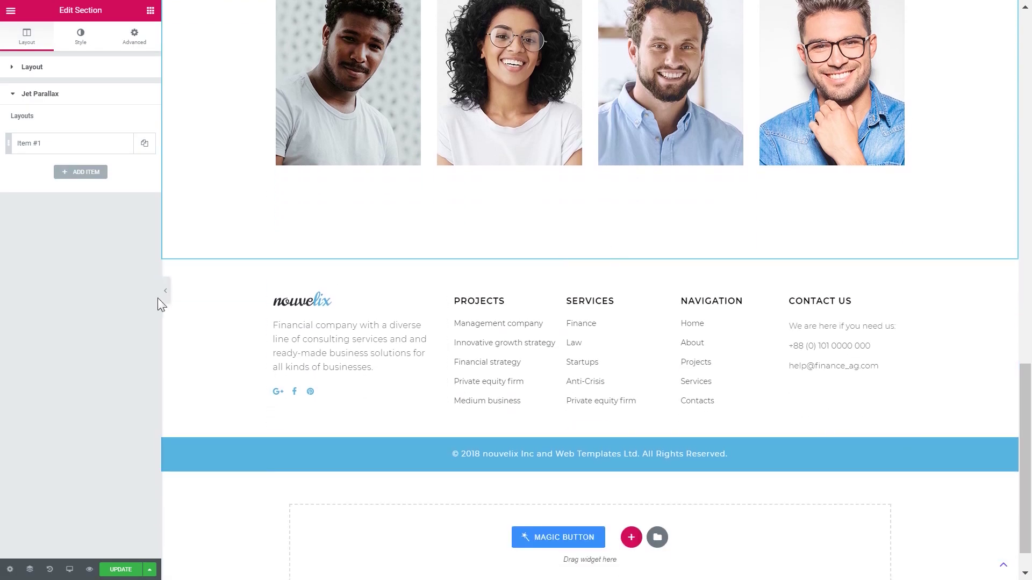
left_click(167, 298)
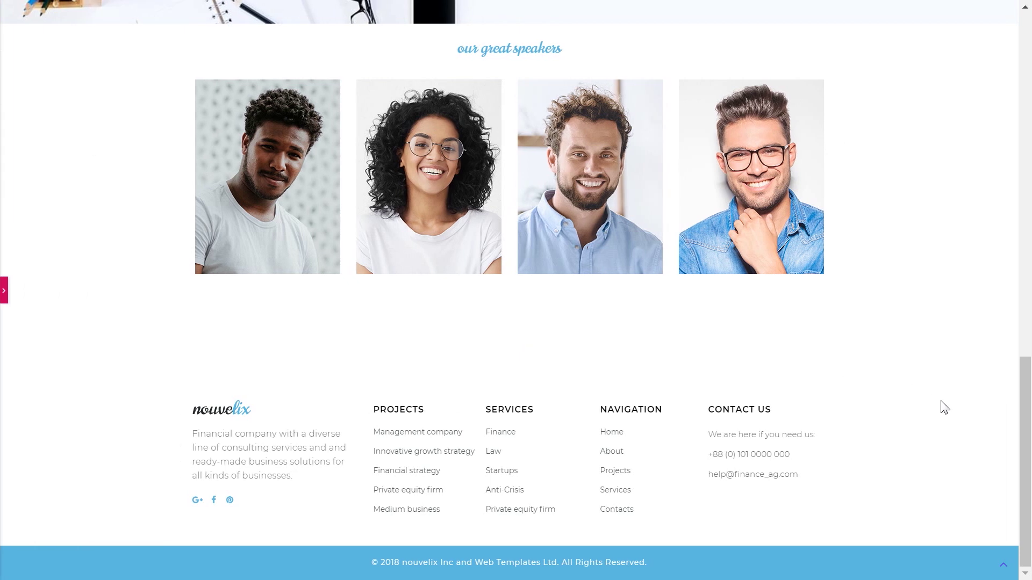
- Scroll the full-width preview down to view the new Nouvelix footer
left_click_drag(1019, 451, 1013, 272)
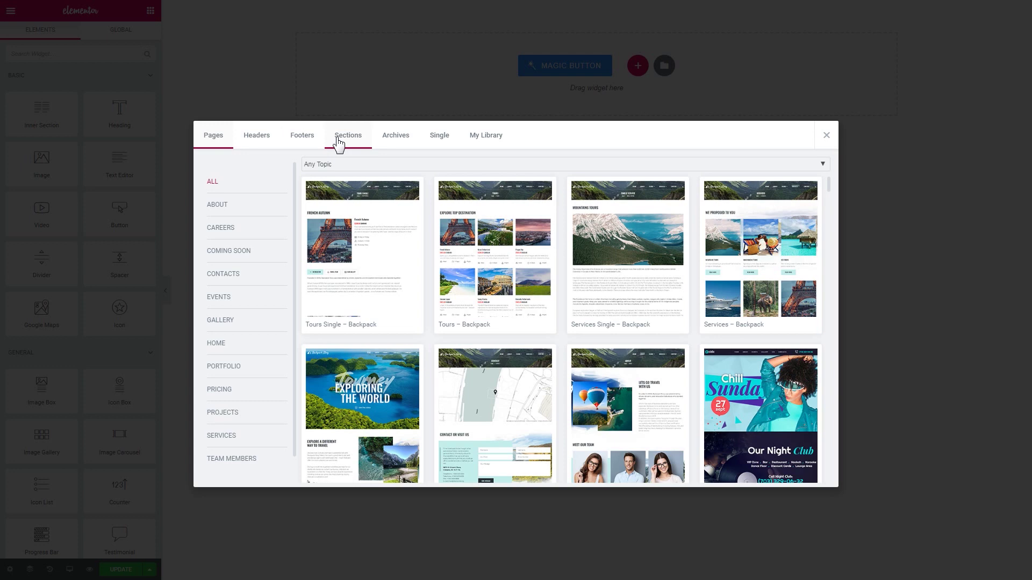
- Close the template library modal to return to the empty page
left_click(832, 139)
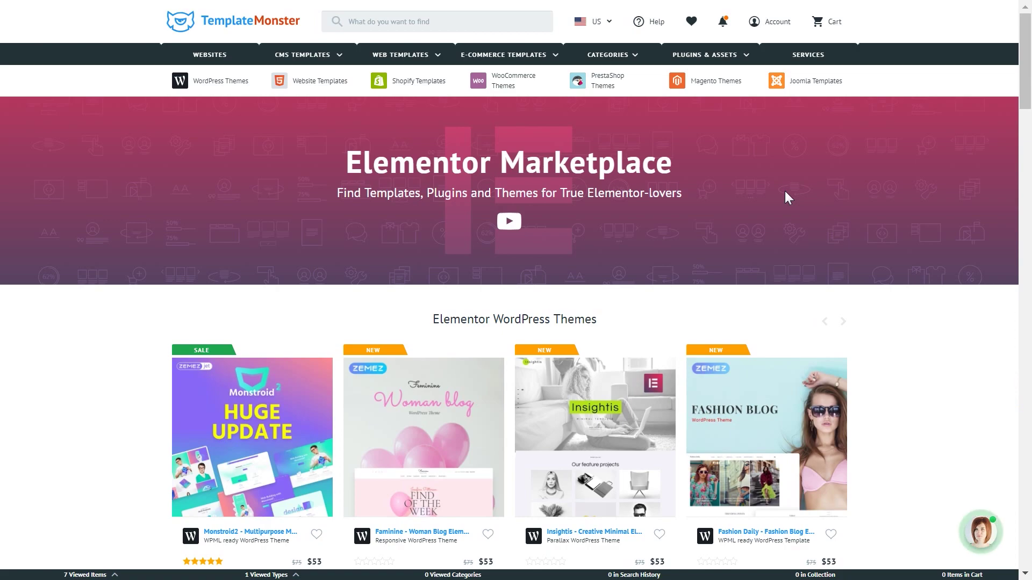
- Scroll to the JET Elementor templates and open the Vallees spa template's product page
scroll(787, 198, "down", 8)
scroll(787, 200, "down", 2)
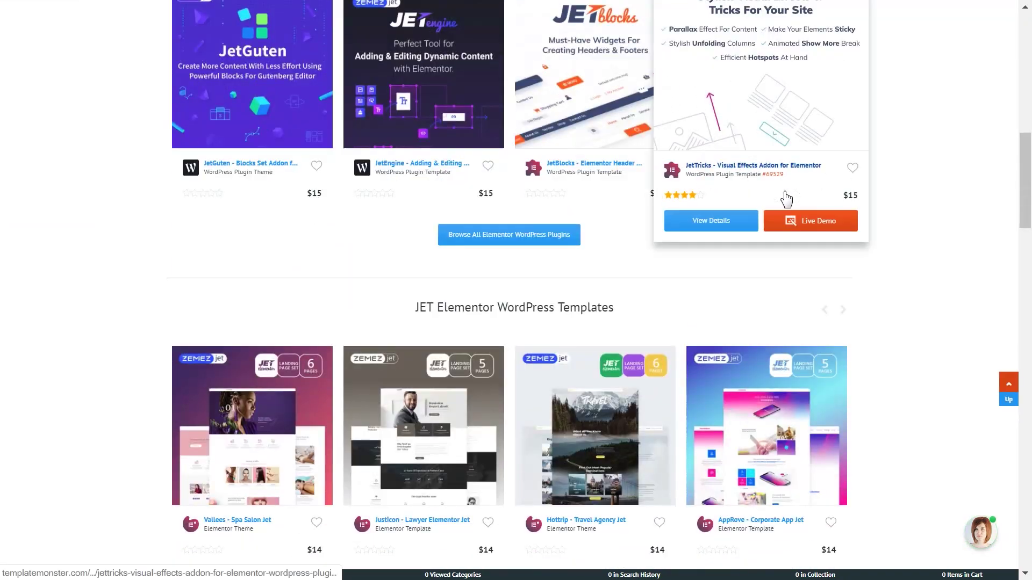
left_click(233, 543)
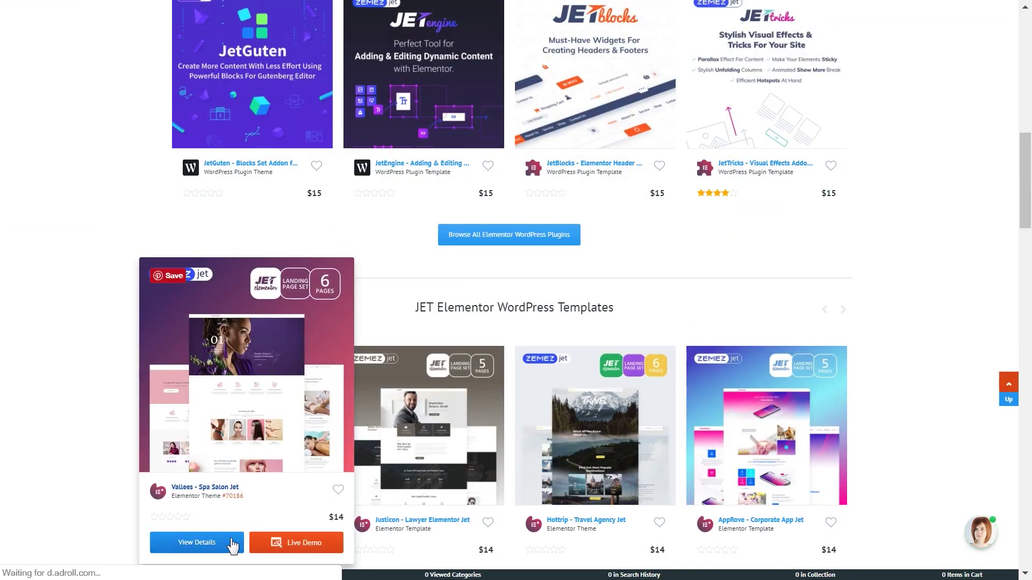
- Scroll through the Vallees product page to review its features
scroll(236, 536, "down", 2)
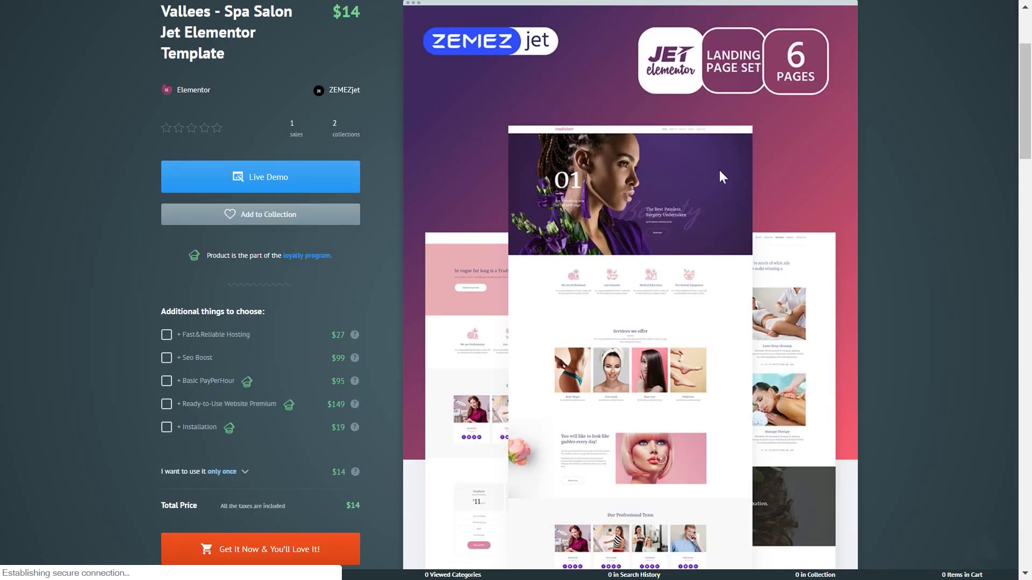
scroll(984, 301, "down", 3)
scroll(973, 308, "down", 7)
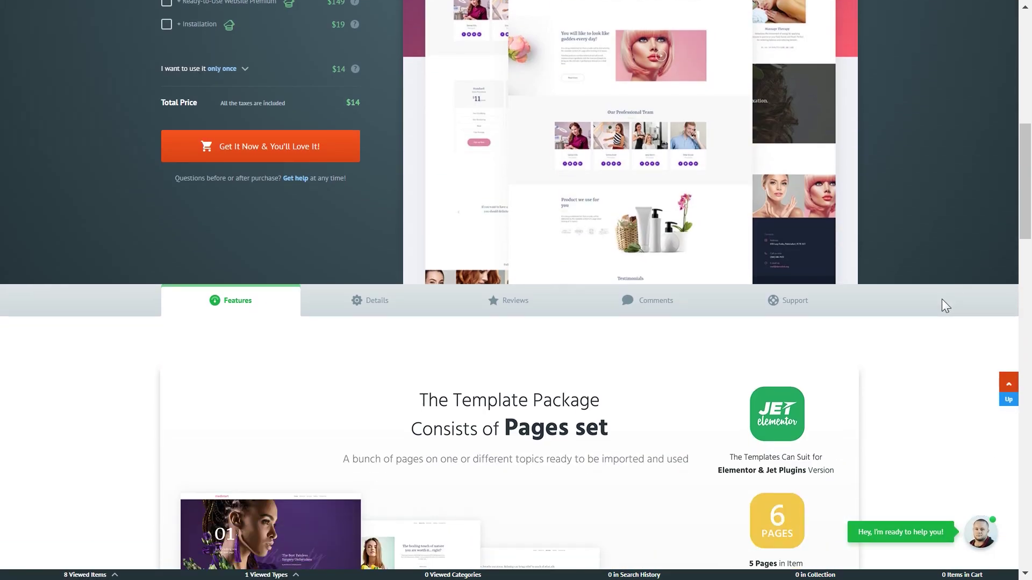
scroll(882, 306, "down", 2)
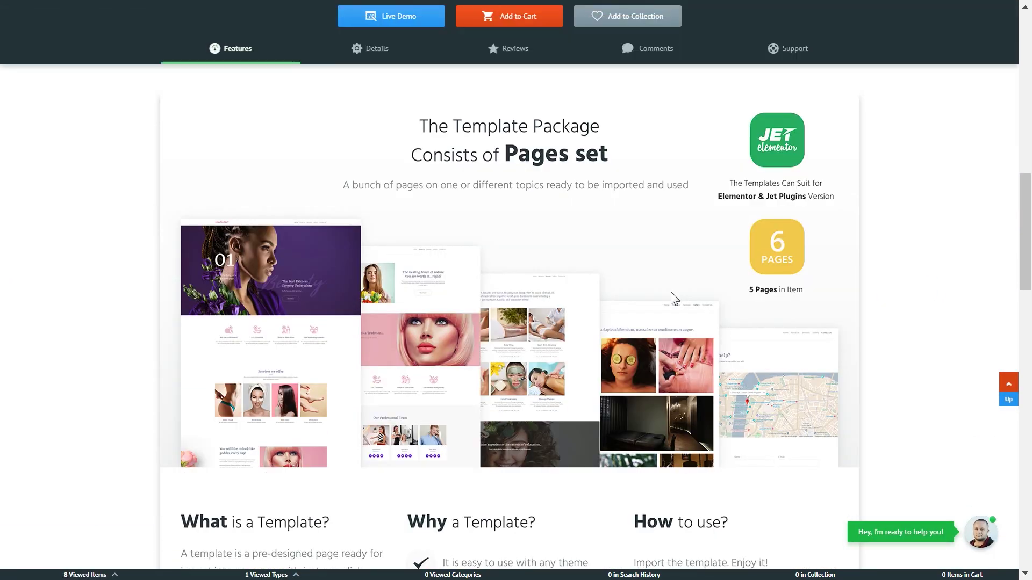
scroll(656, 295, "down", 6)
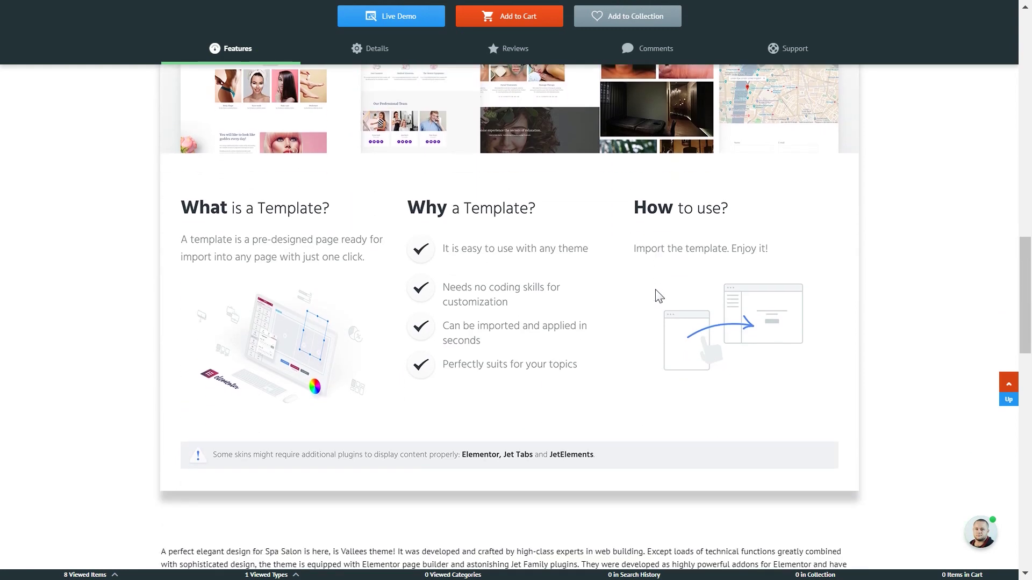
scroll(657, 295, "up", 6)
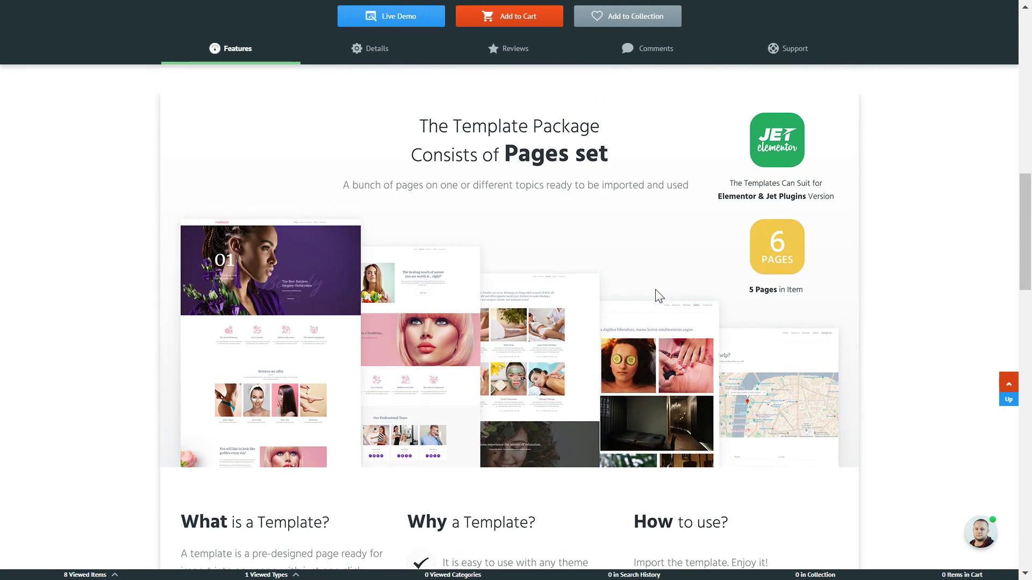
scroll(658, 296, "up", 1)
scroll(658, 296, "down", 2)
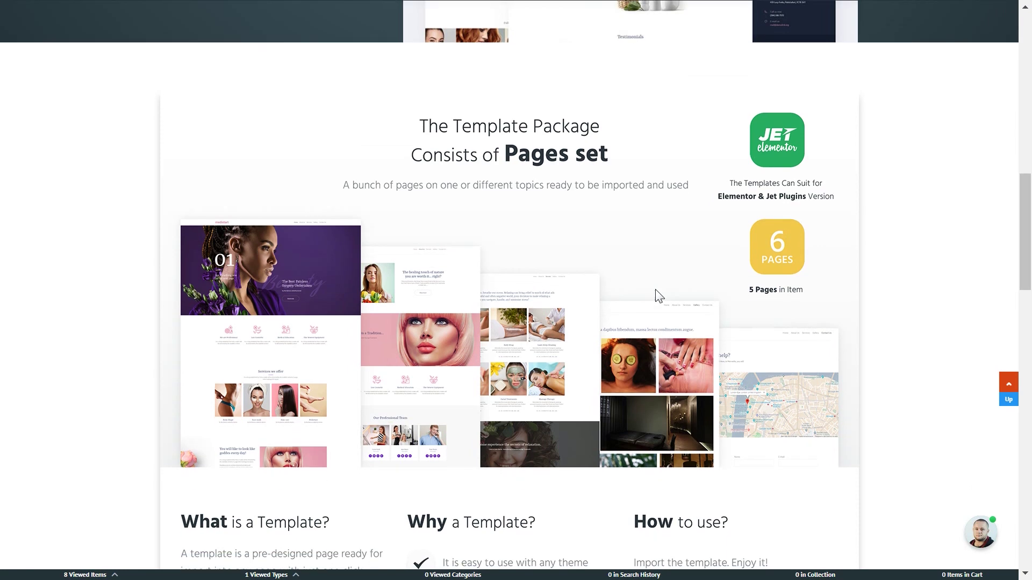
scroll(658, 295, "down", 1)
scroll(658, 295, "up", 6)
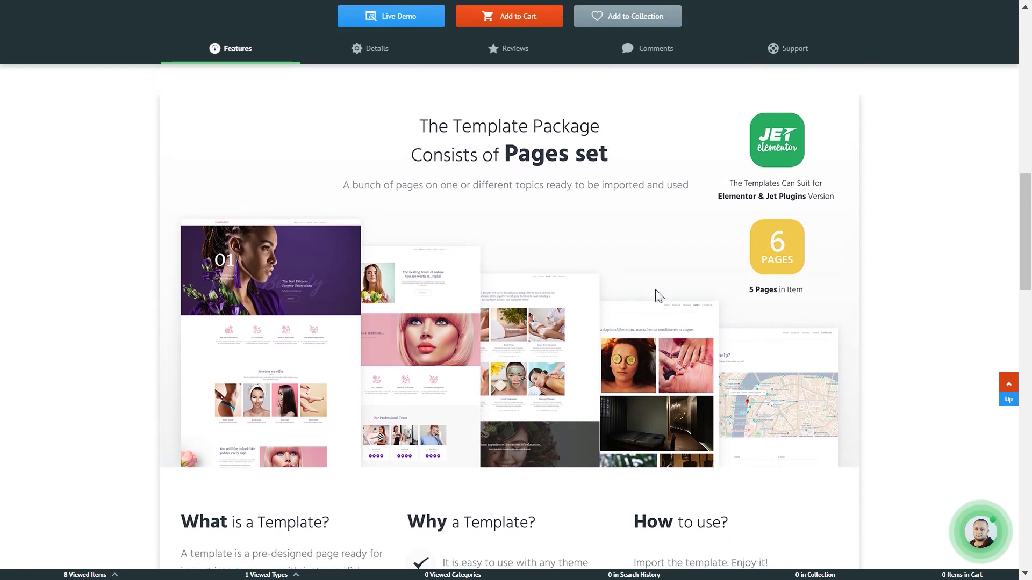
scroll(659, 296, "up", 10)
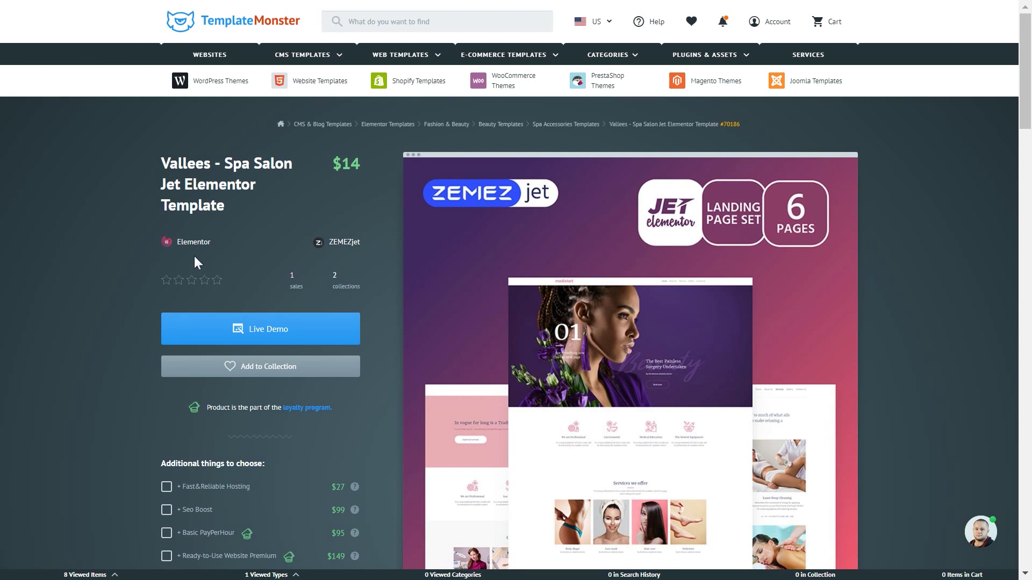
scroll(169, 222, "down", 5)
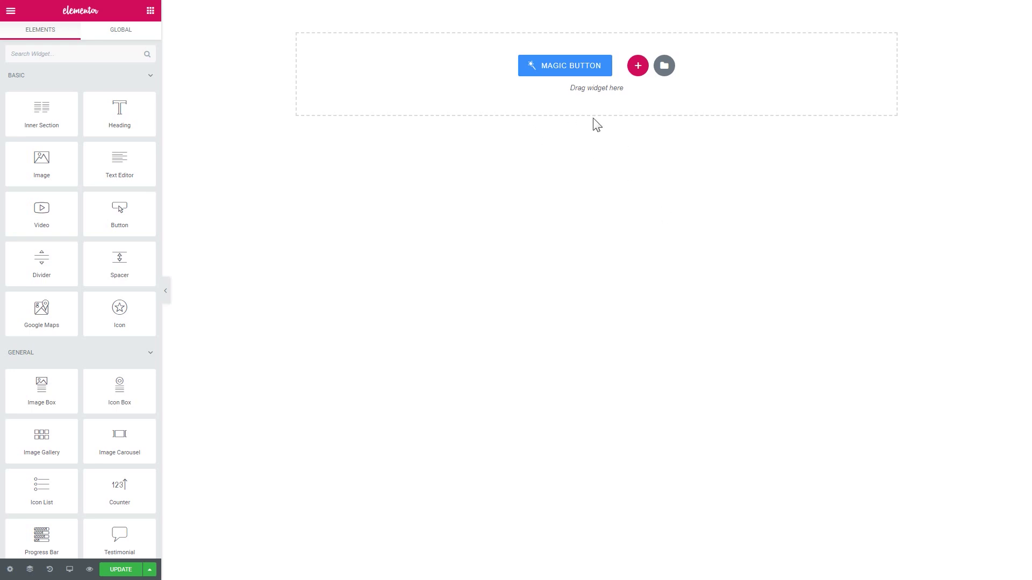
- Open the template library's My Templates tab and its import panel to pick a file
left_click(664, 67)
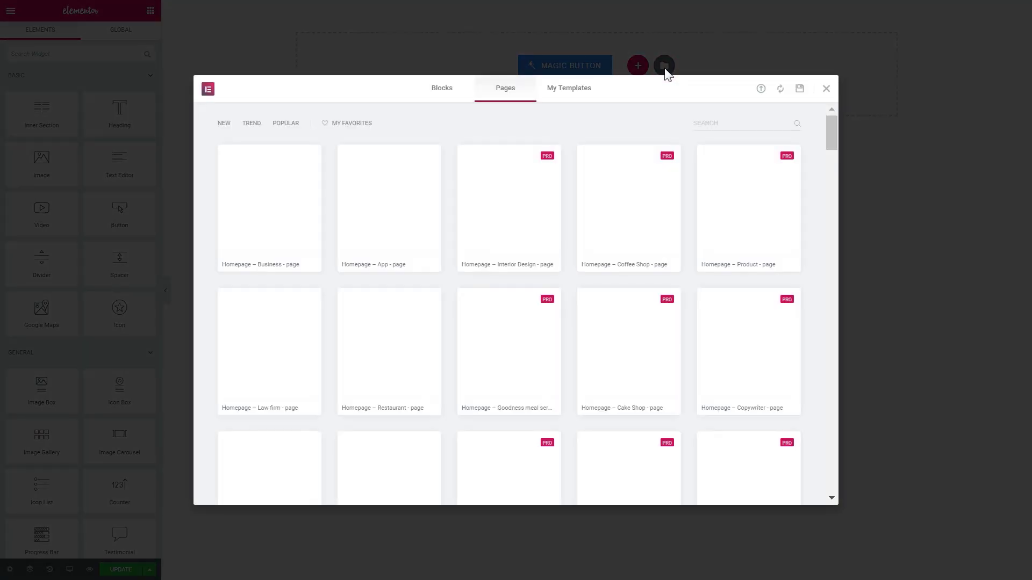
left_click(576, 91)
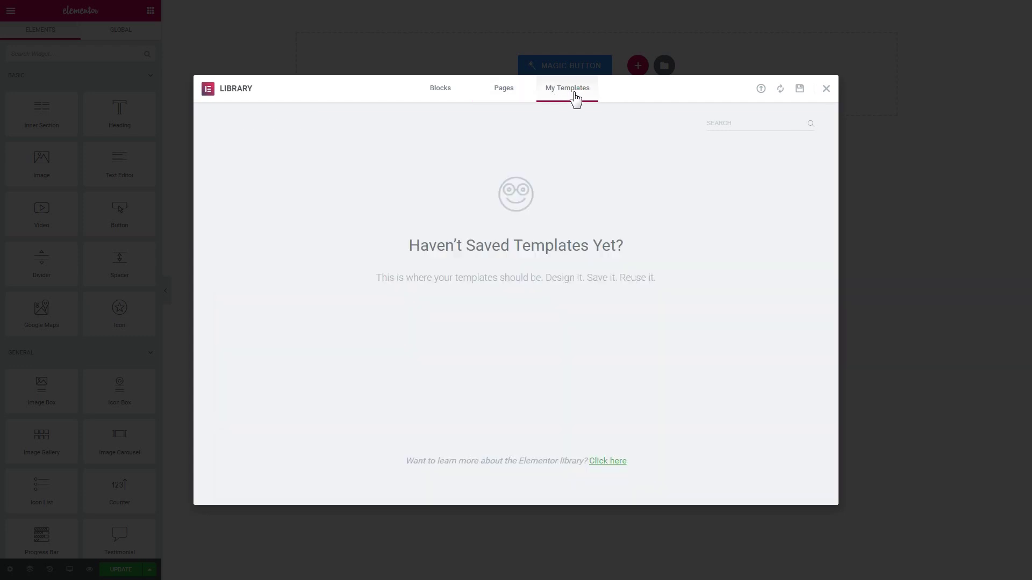
left_click(761, 88)
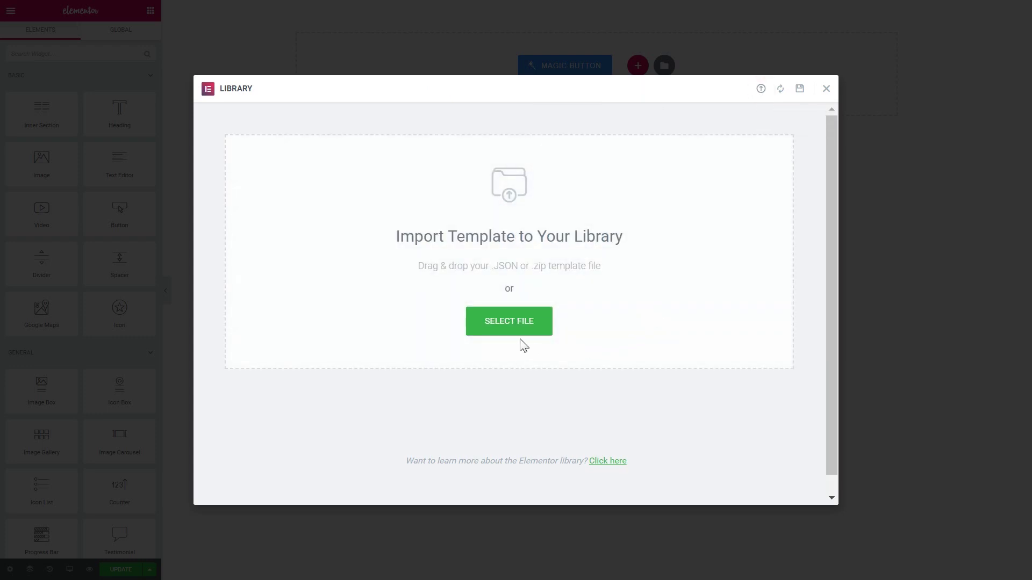
left_click(490, 334)
- Drop the Home template file into the import area and insert it without document settings
left_click_drag(693, 280, 526, 250)
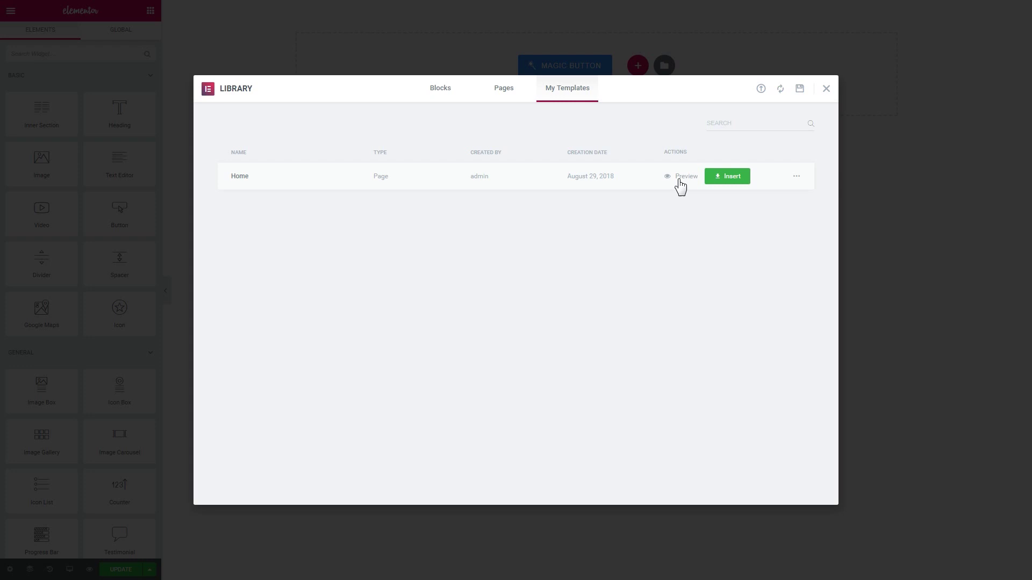
left_click(730, 180)
left_click(453, 331)
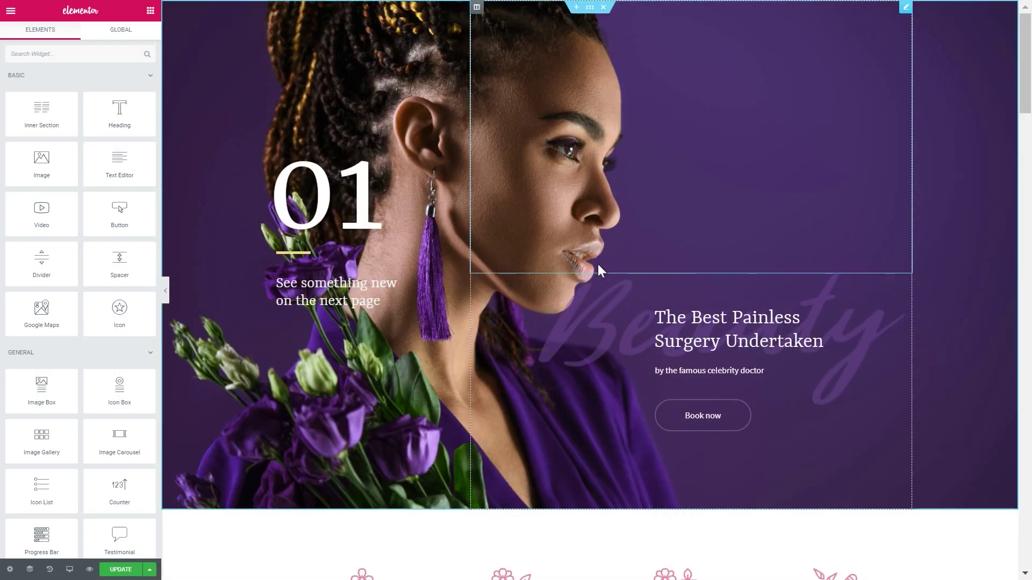
- Scroll down the imported spa page from the hero slide to the footer, then back up
scroll(639, 422, "down", 1)
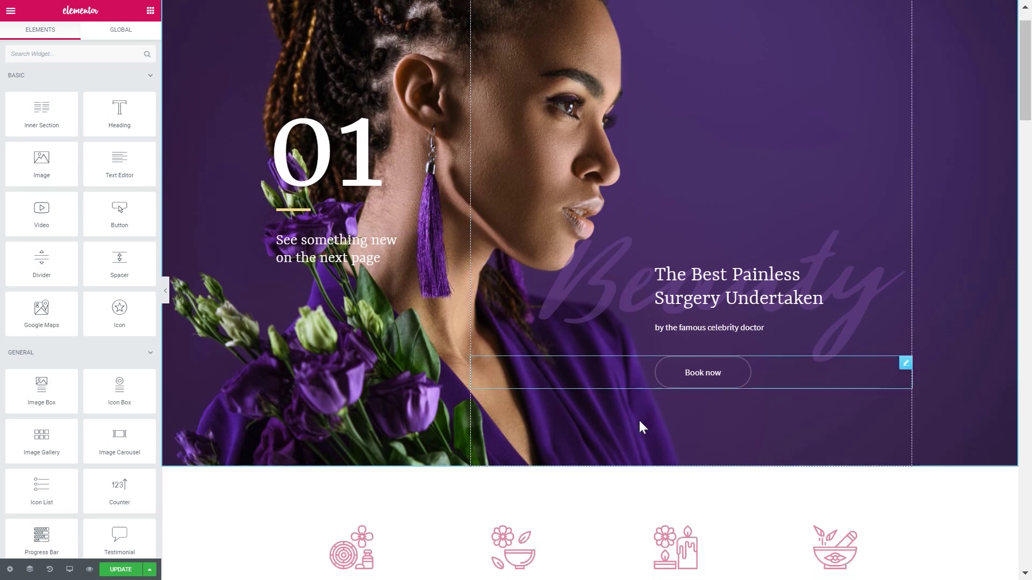
scroll(640, 427, "down", 5)
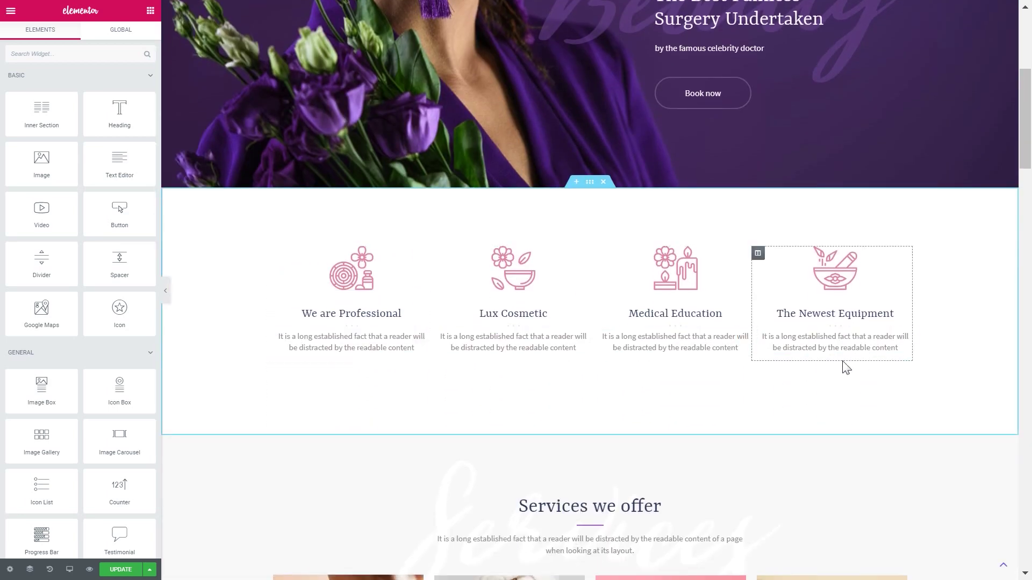
scroll(847, 368, "down", 7)
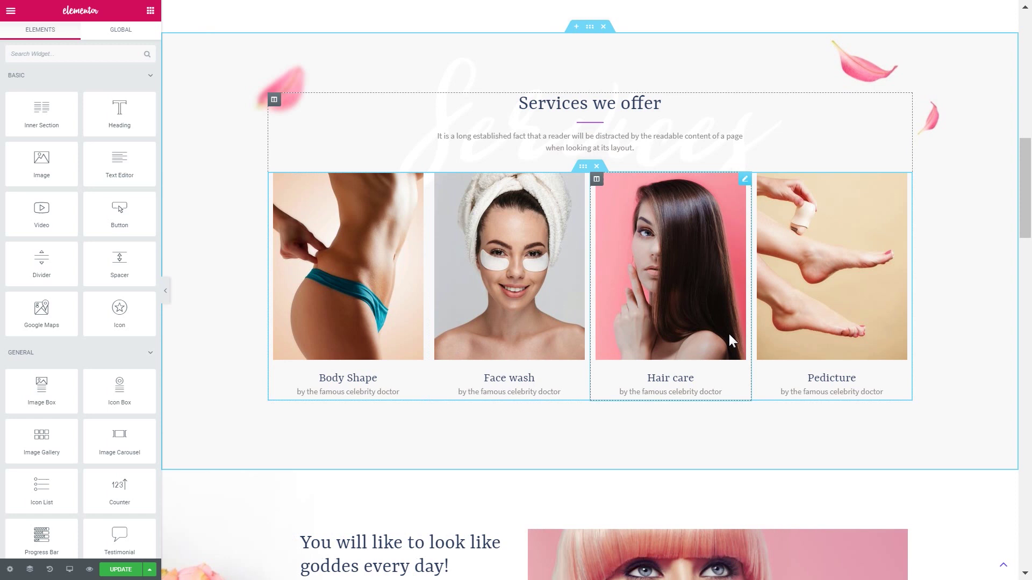
scroll(733, 341, "down", 5)
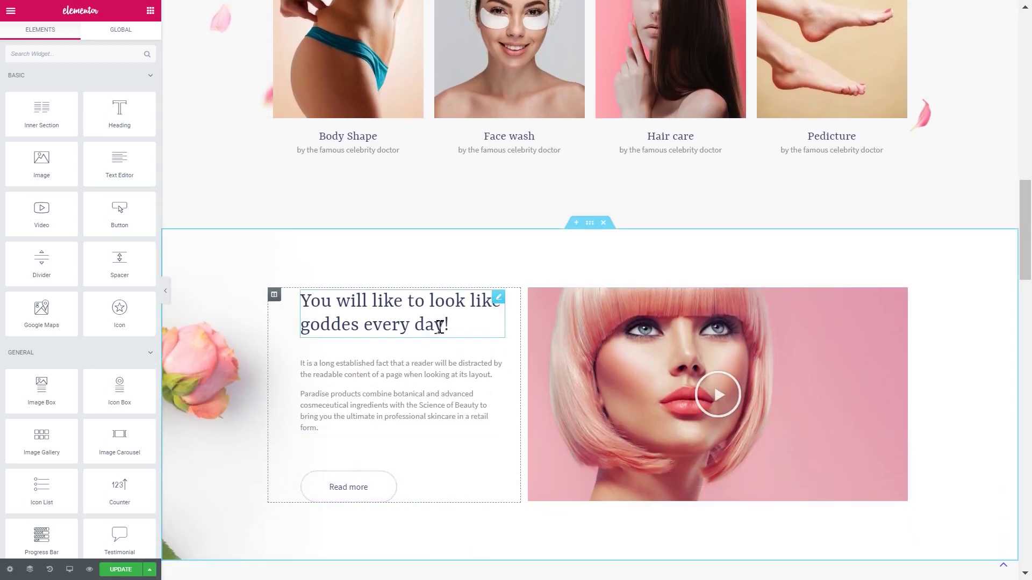
scroll(699, 416, "down", 6)
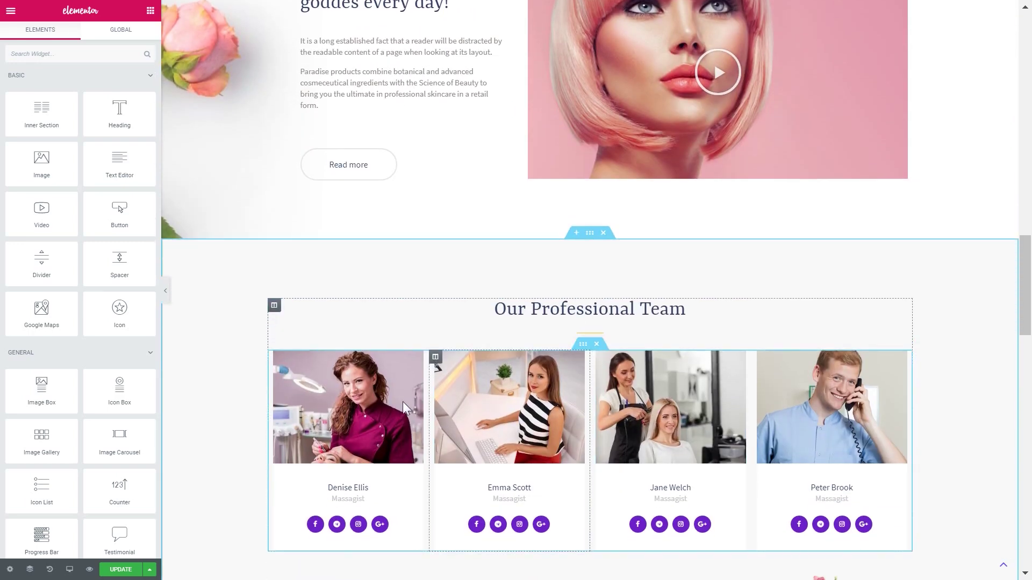
scroll(845, 407, "down", 3)
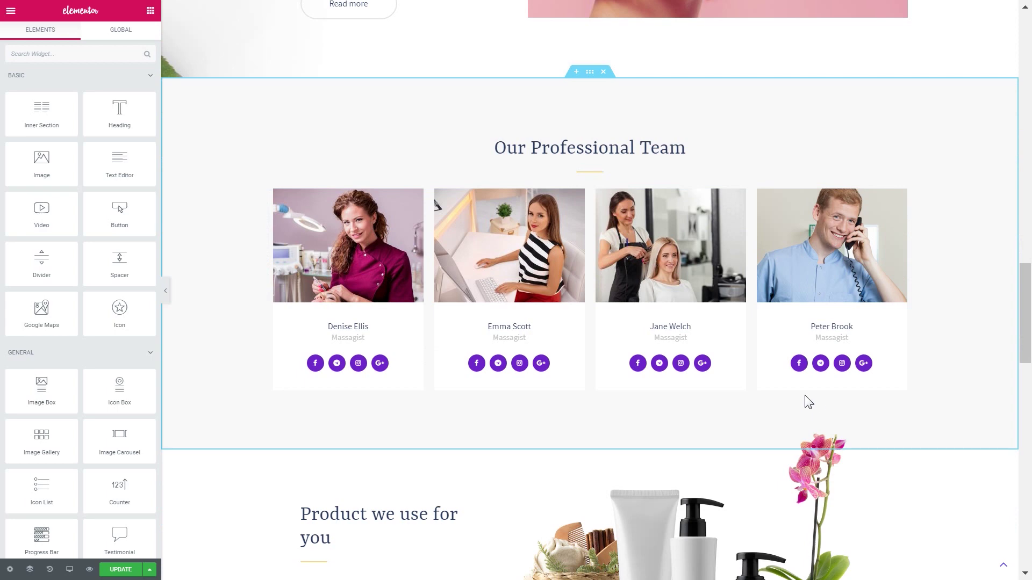
scroll(809, 402, "down", 3)
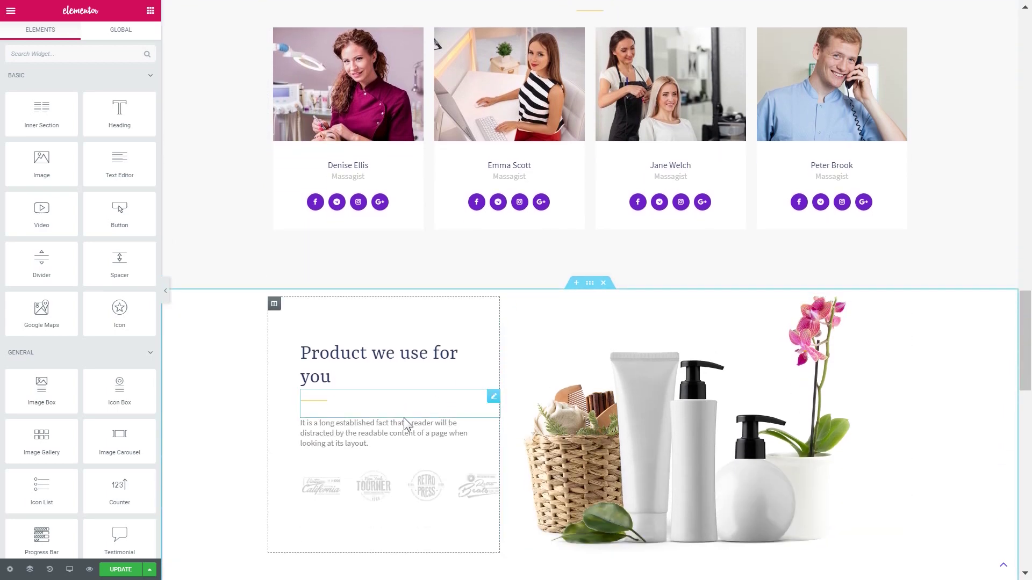
scroll(596, 438, "down", 5)
scroll(537, 441, "down", 7)
scroll(569, 380, "down", 7)
scroll(571, 416, "up", 20)
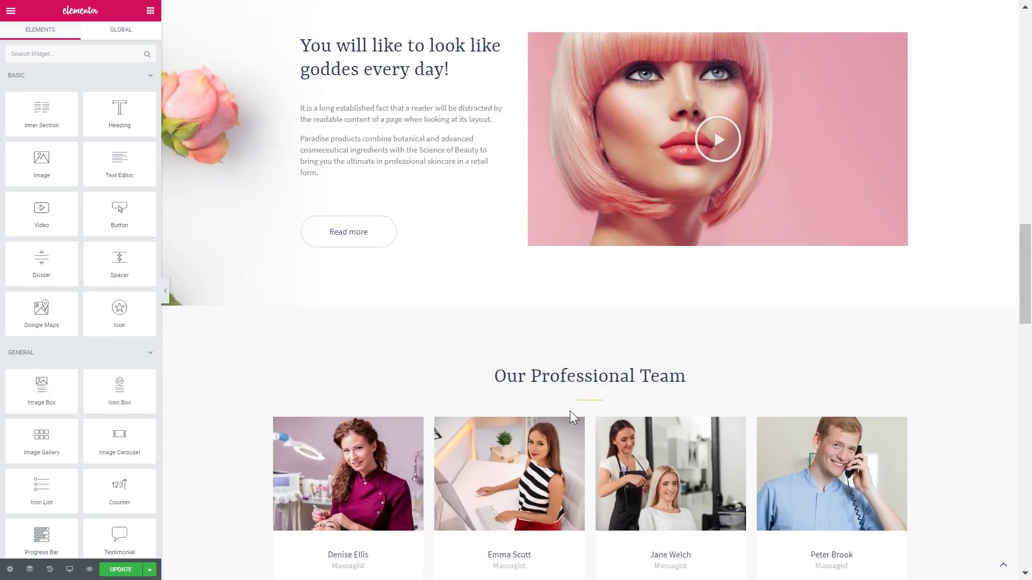
scroll(569, 411, "up", 20)
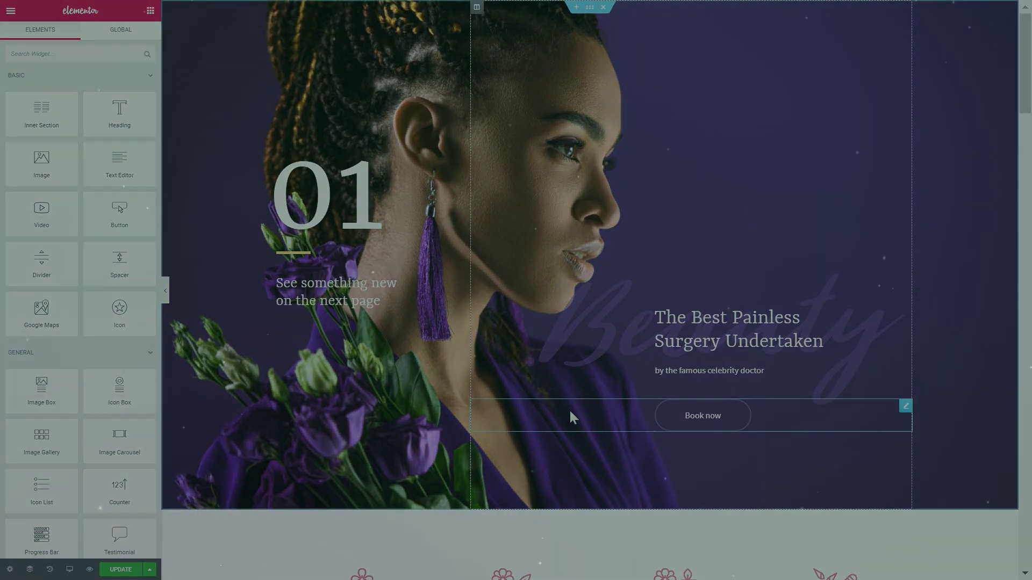